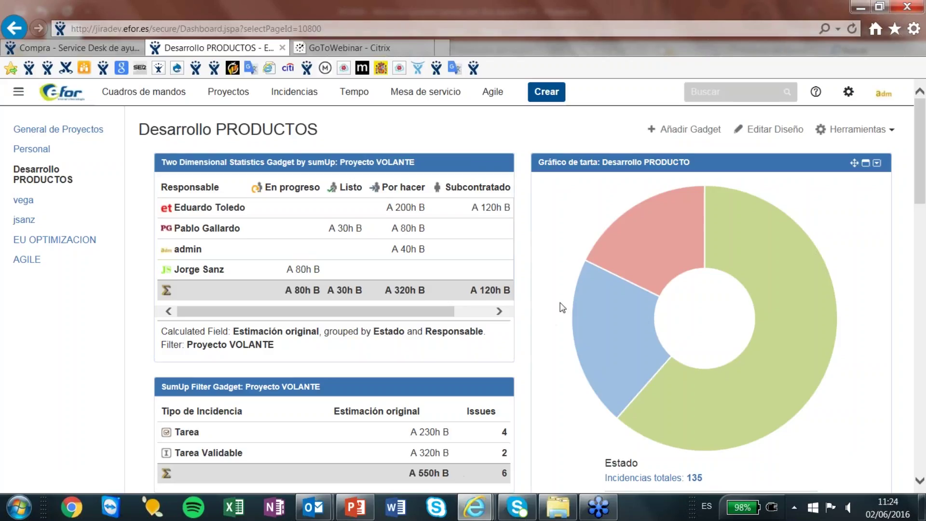
# Step: Examine the Proyecto VOLANTE statistics and the status segments of the Desarrollo PRODUCTO pie chart on the dashboard
pyautogui.scroll(-5, 562, 308)
pyautogui.scroll(5, 562, 307)
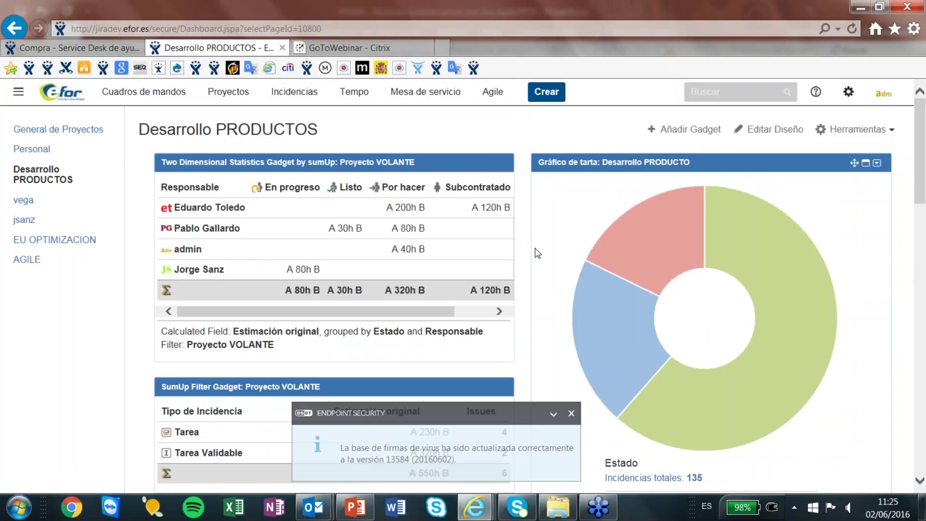
pyautogui.click(572, 414)
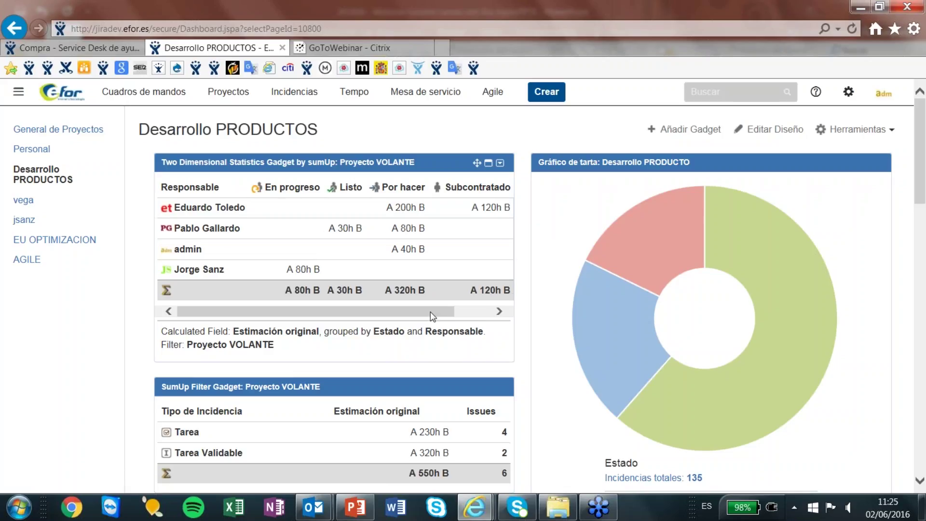
pyautogui.moveTo(430, 311); pyautogui.dragTo(379, 320)
pyautogui.moveTo(649, 235)
pyautogui.moveTo(648, 218)
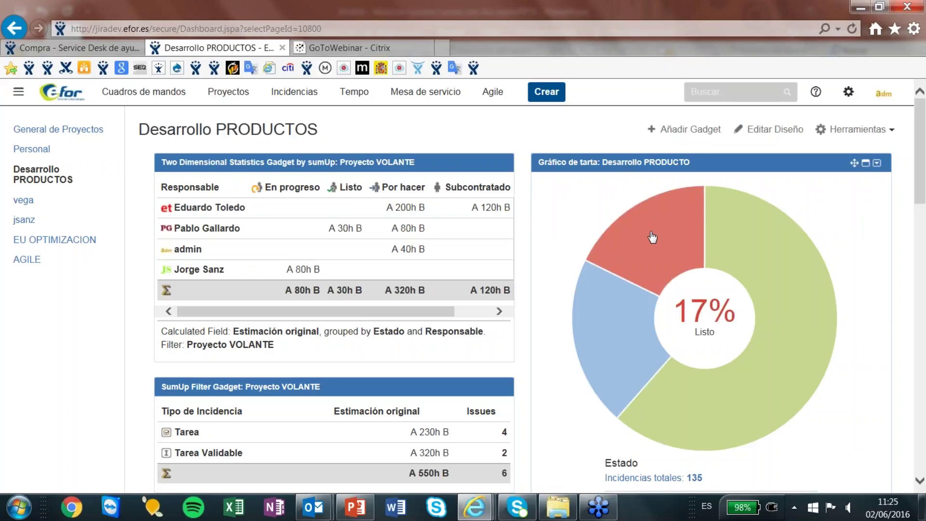
pyautogui.moveTo(735, 231)
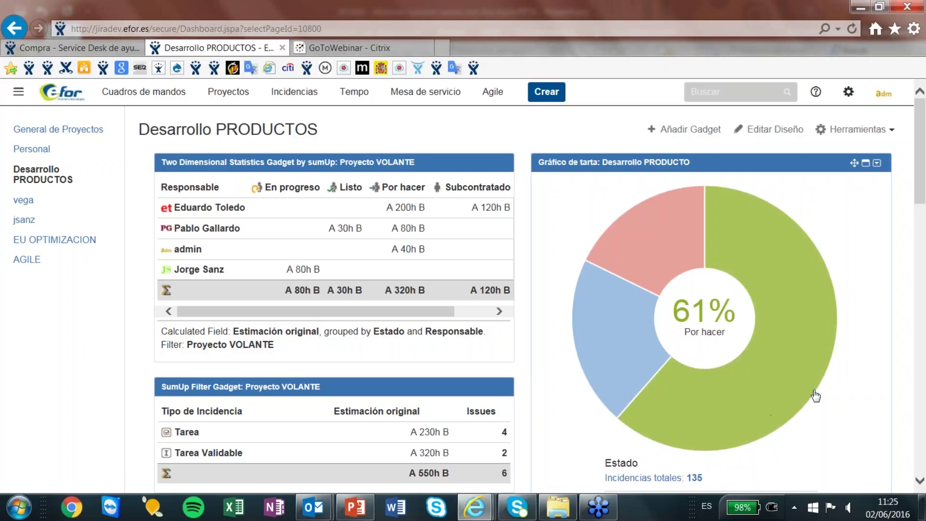
pyautogui.scroll(-3, 798, 382)
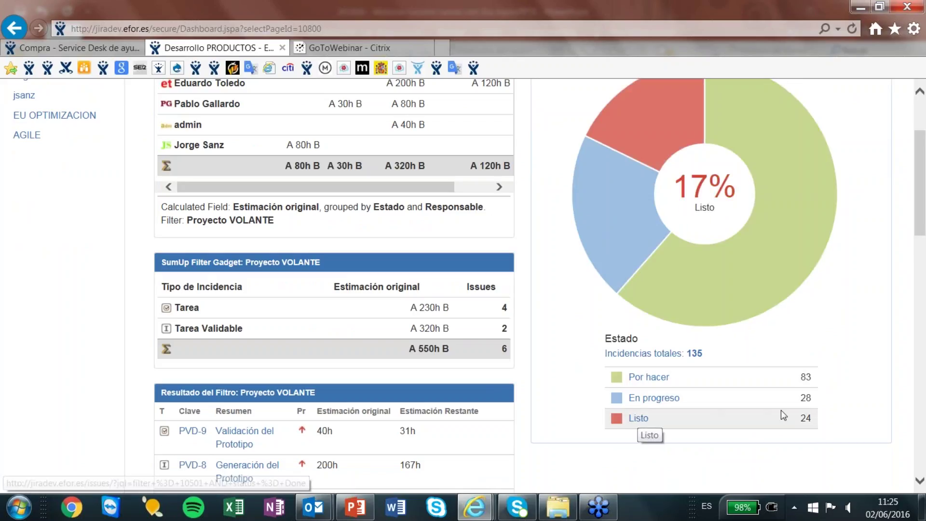
# Step: Review the issues behind the pie chart's Listo status, and return to the Desarrollo PRODUCTOS dashboard
pyautogui.click(639, 419)
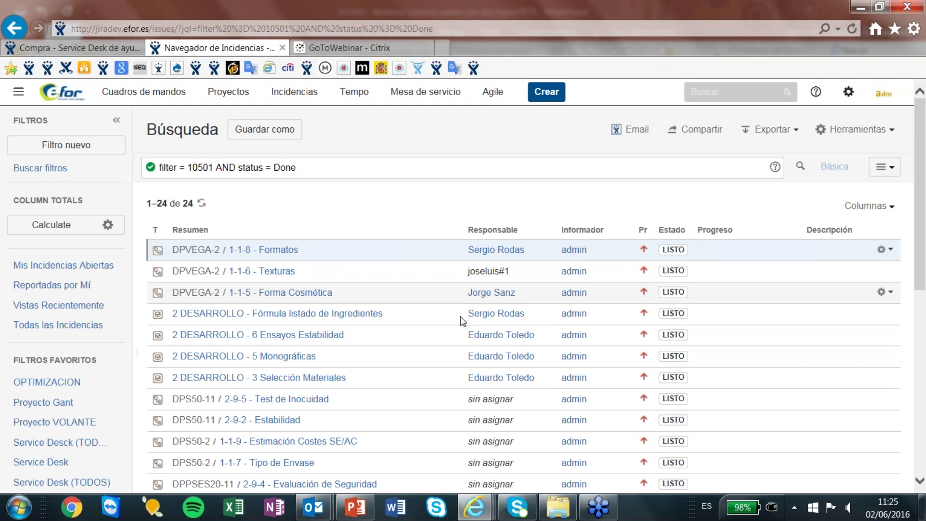
pyautogui.scroll(-1, 462, 321)
pyautogui.scroll(-10, 459, 317)
pyautogui.scroll(10, 456, 320)
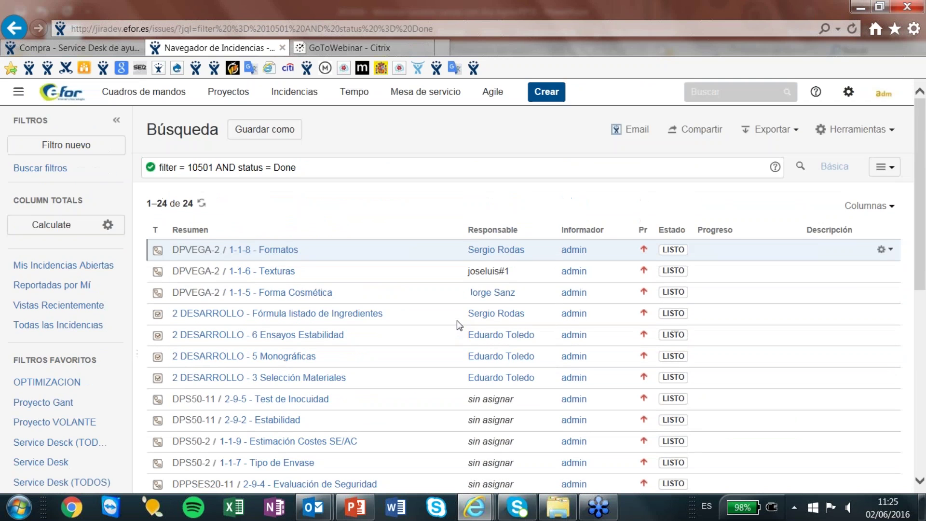
pyautogui.scroll(-2, 456, 320)
pyautogui.scroll(2, 456, 320)
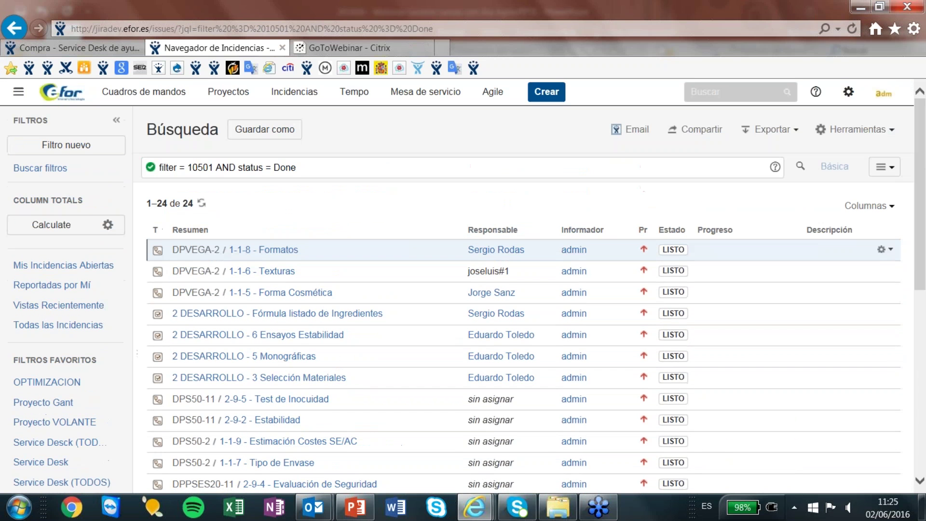
pyautogui.click(191, 94)
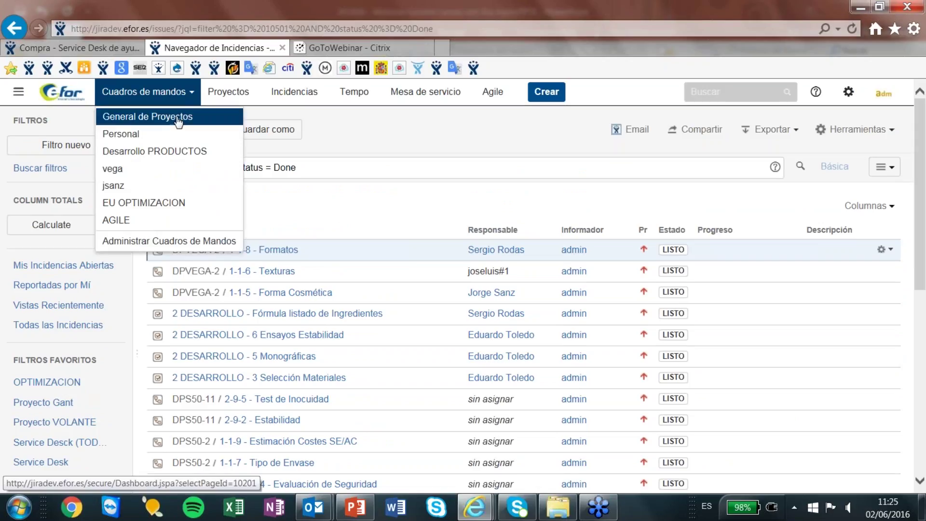
pyautogui.click(154, 151)
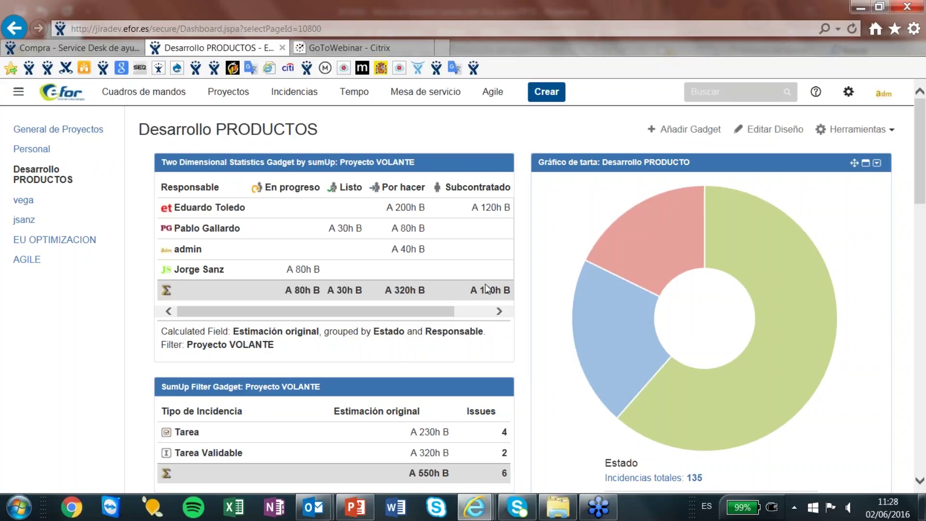
# Step: Open the list of all projects and put away the mail notification and message window that cover it
pyautogui.click(262, 97)
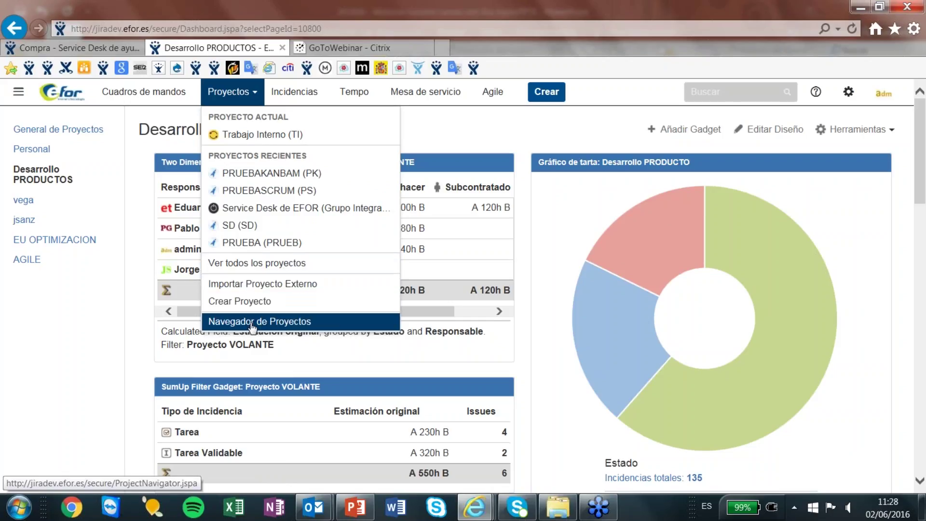
pyautogui.click(251, 263)
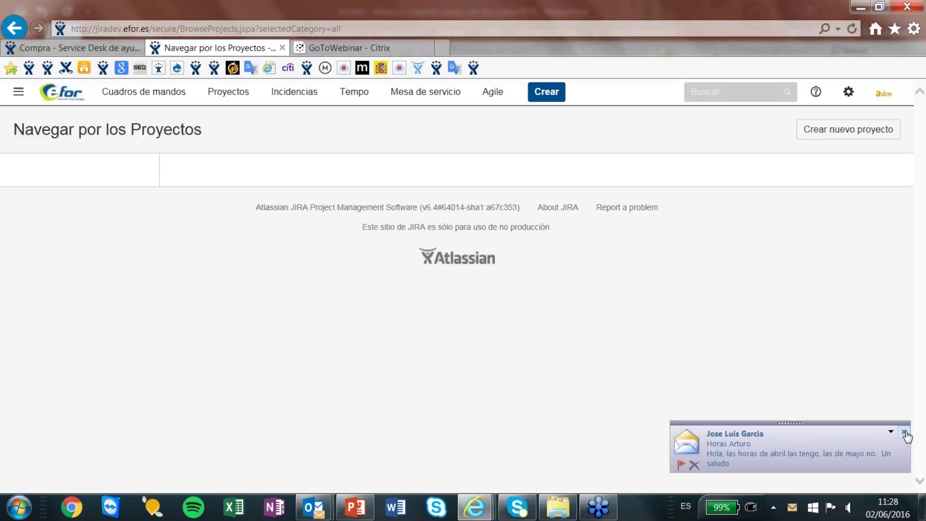
pyautogui.click(902, 435)
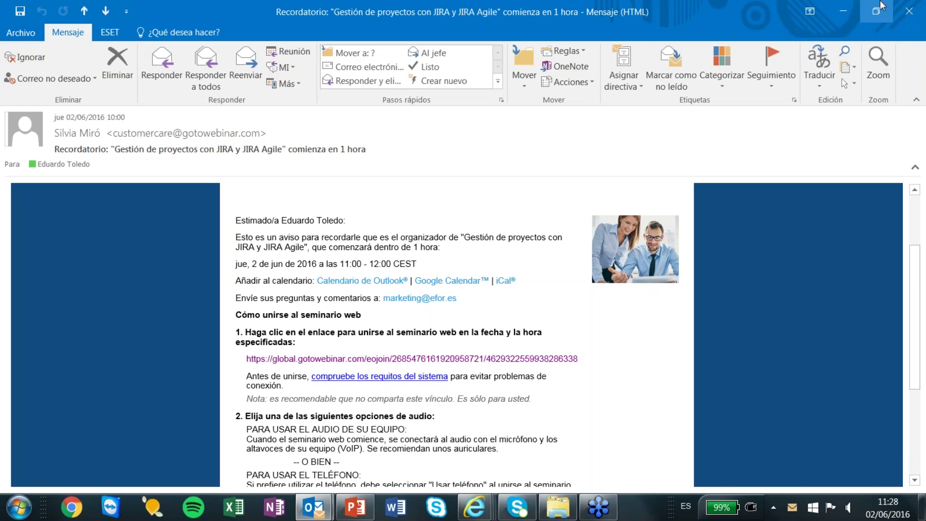
pyautogui.click(841, 11)
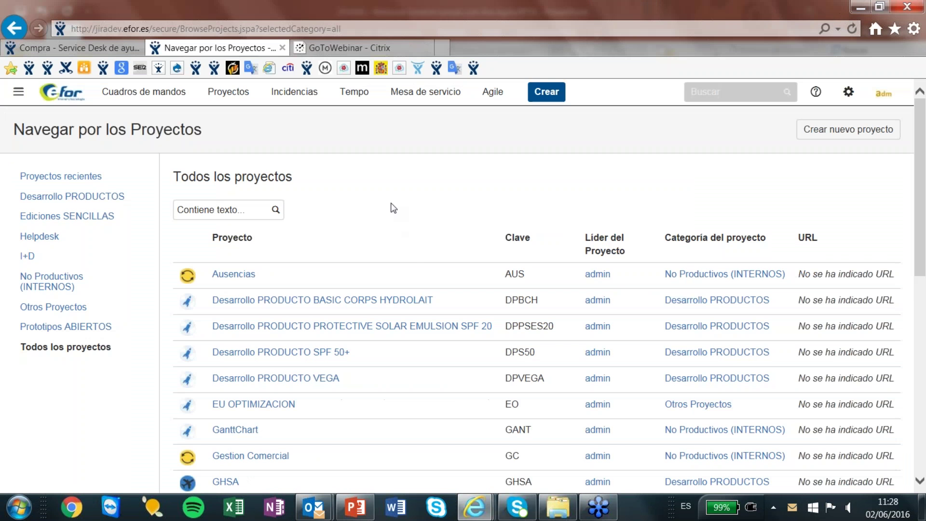
# Step: Examine the full project list with its keys, project leads and categories
pyautogui.scroll(-2, 394, 208)
pyautogui.scroll(-2, 370, 164)
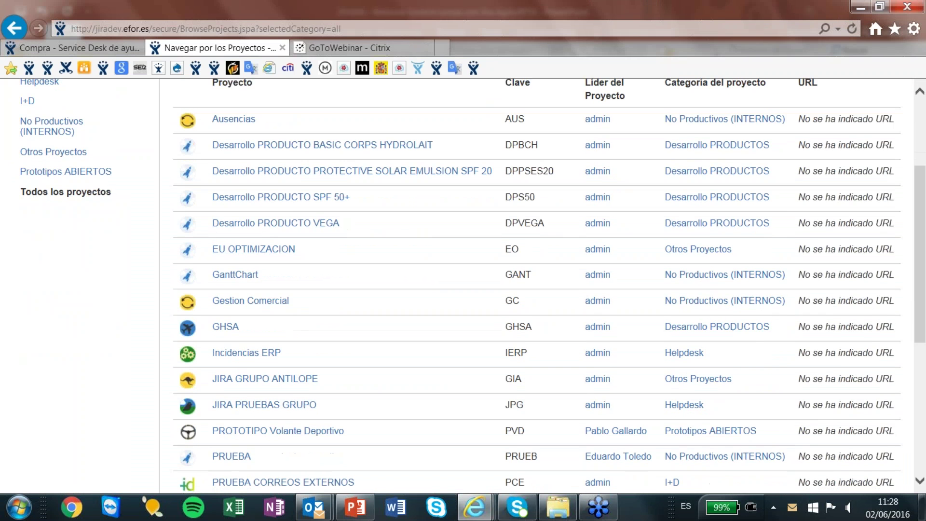
pyautogui.scroll(2, 369, 164)
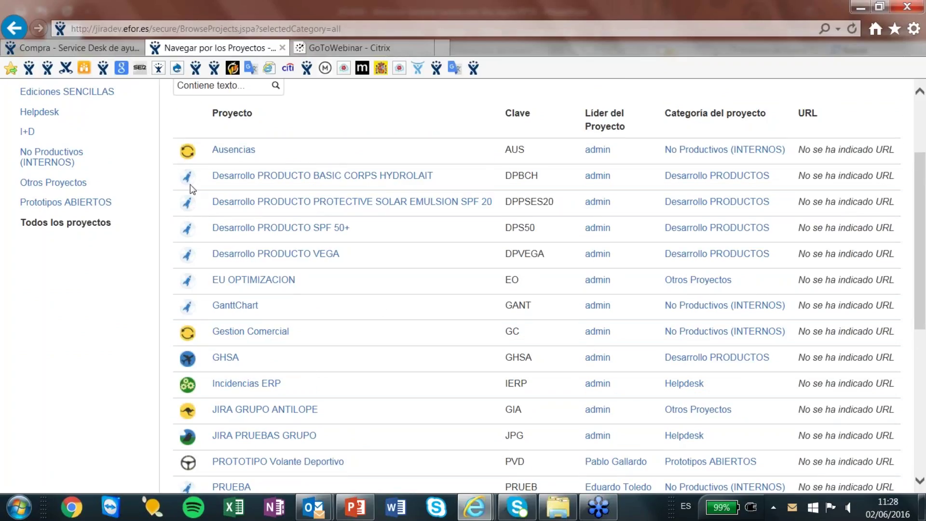
pyautogui.scroll(-3, 386, 297)
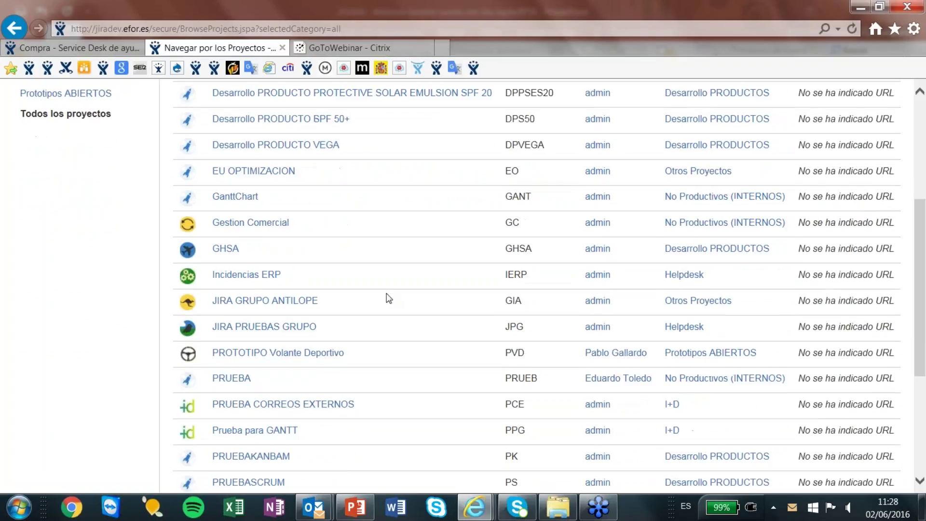
pyautogui.scroll(-2, 388, 298)
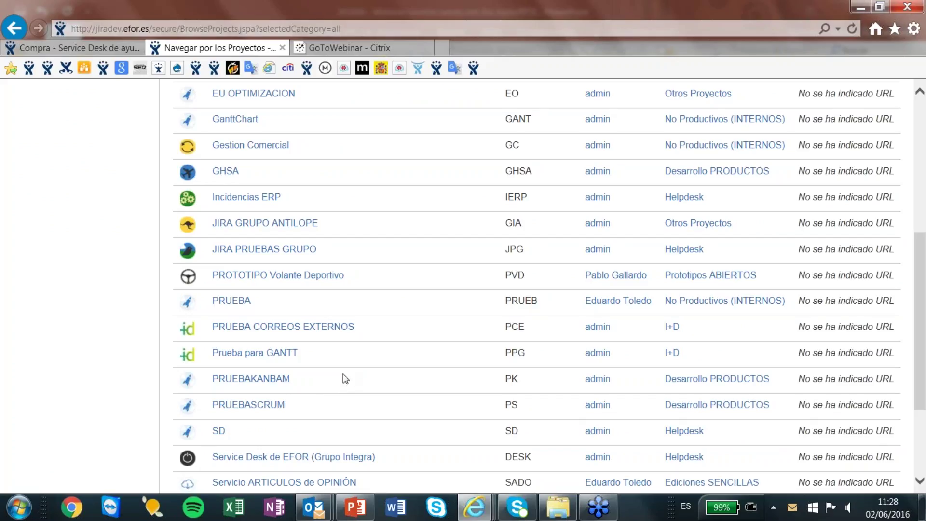
pyautogui.scroll(4, 381, 311)
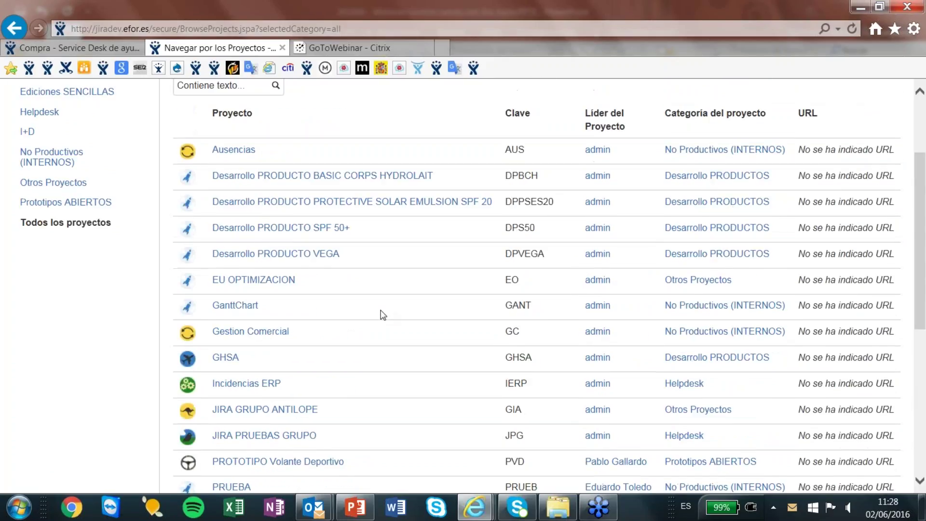
pyautogui.scroll(-2, 381, 311)
pyautogui.scroll(5, 381, 313)
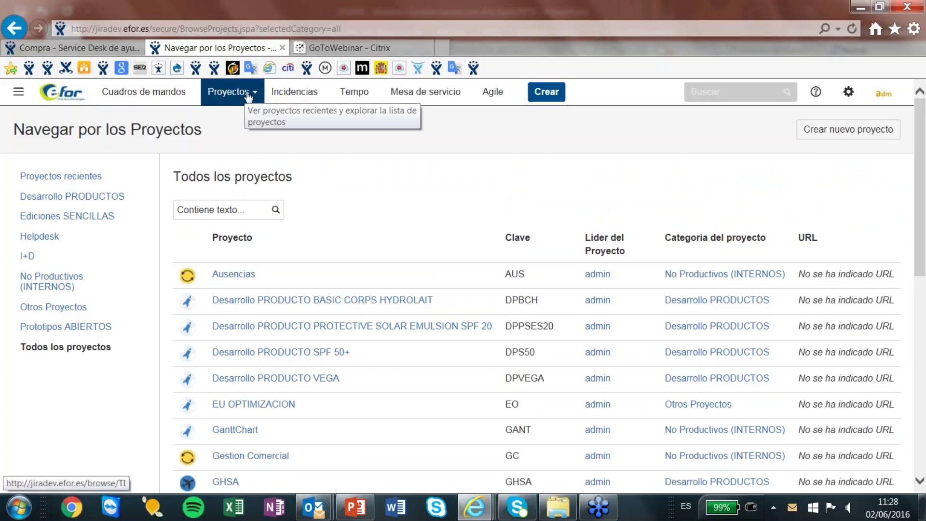
pyautogui.scroll(-1, 301, 348)
pyautogui.scroll(-4, 330, 384)
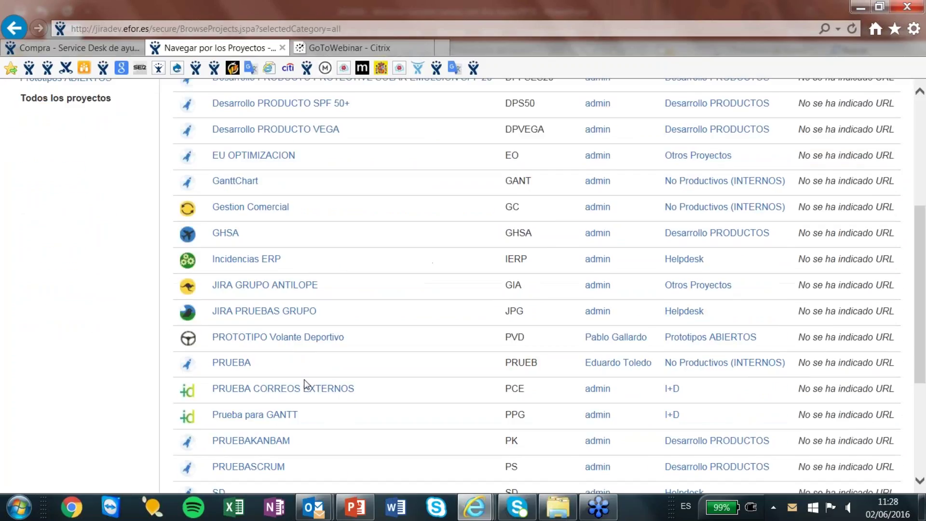
# Step: Open the PRUEBASCRUM project and look through its list of open issues
pyautogui.scroll(-1, 305, 384)
pyautogui.click(245, 405)
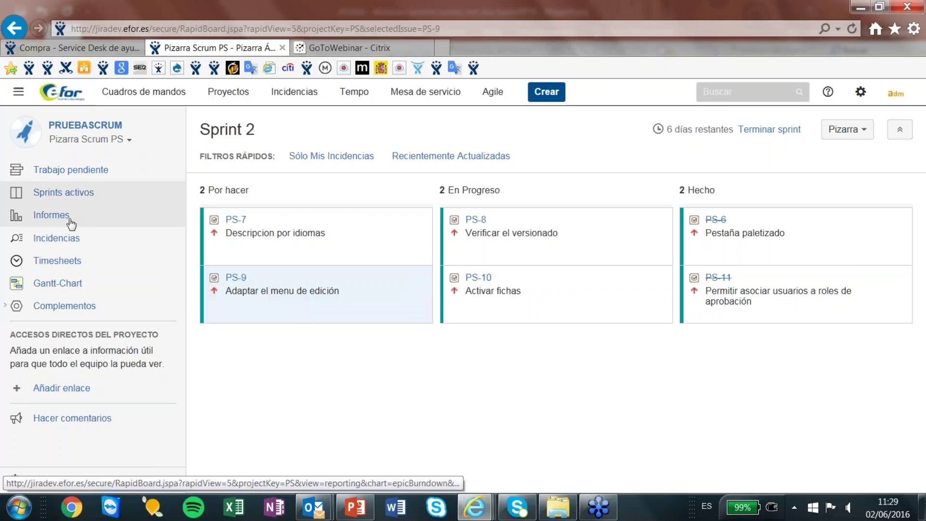
pyautogui.click(55, 241)
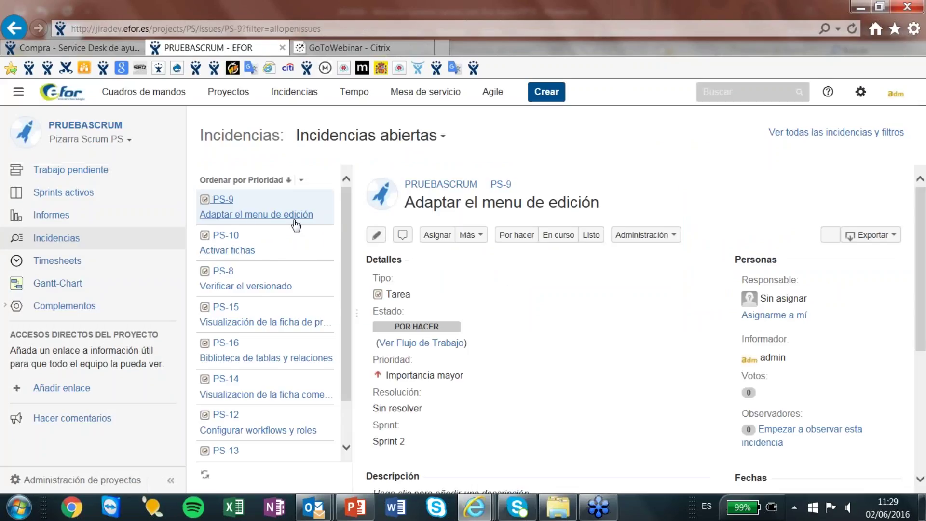
pyautogui.scroll(-1, 296, 225)
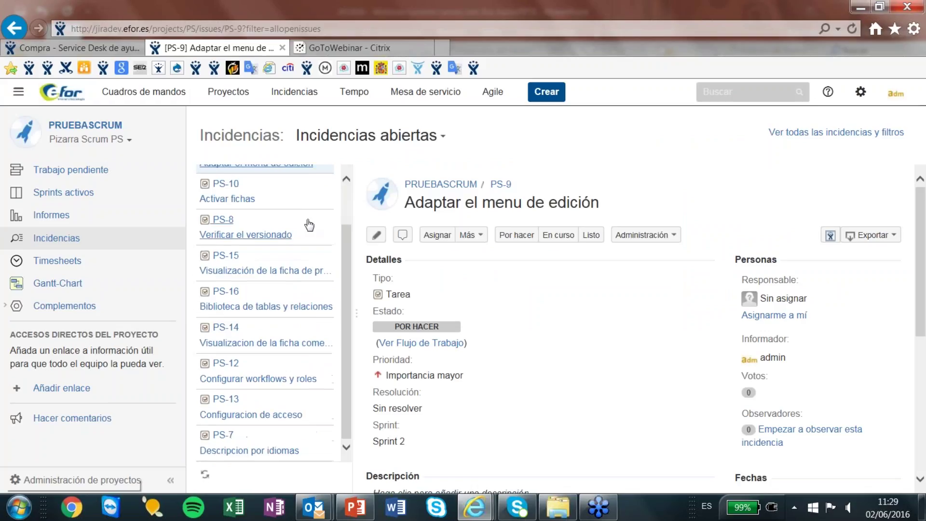
pyautogui.scroll(1, 272, 234)
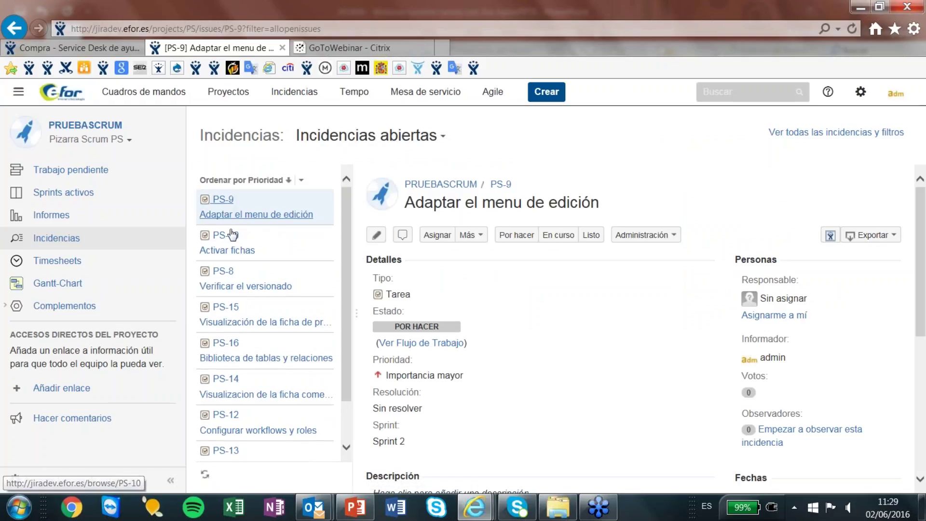
# Step: Open issue PS-10 Activar fichas, examine the fields of its edit form, and close the form without saving
pyautogui.click(231, 251)
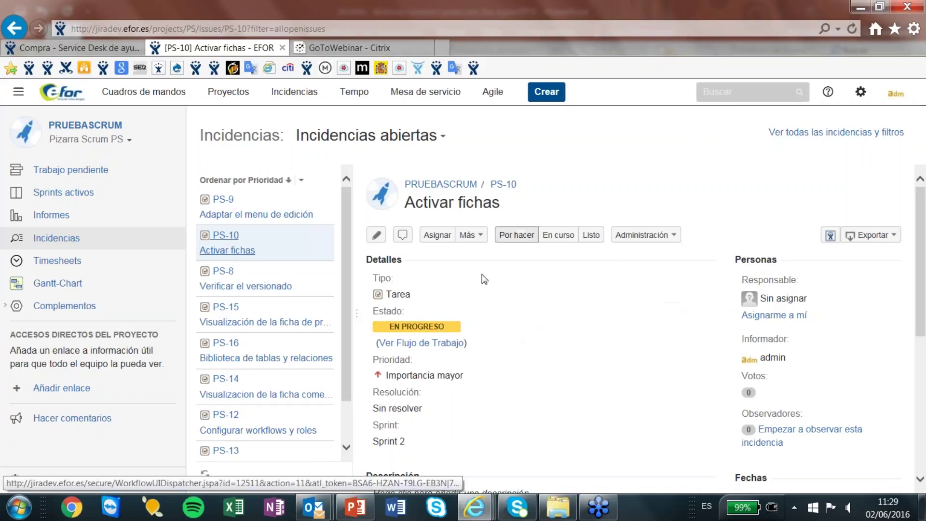
pyautogui.moveTo(920, 264)
pyautogui.mouseDown()
pyautogui.moveTo(921, 346)
pyautogui.moveTo(921, 268)
pyautogui.mouseUp()
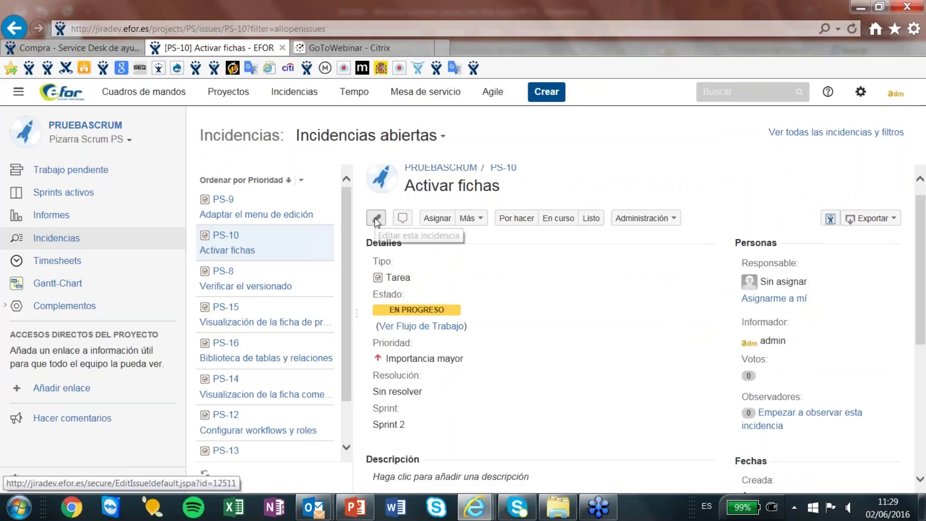
pyautogui.click(377, 219)
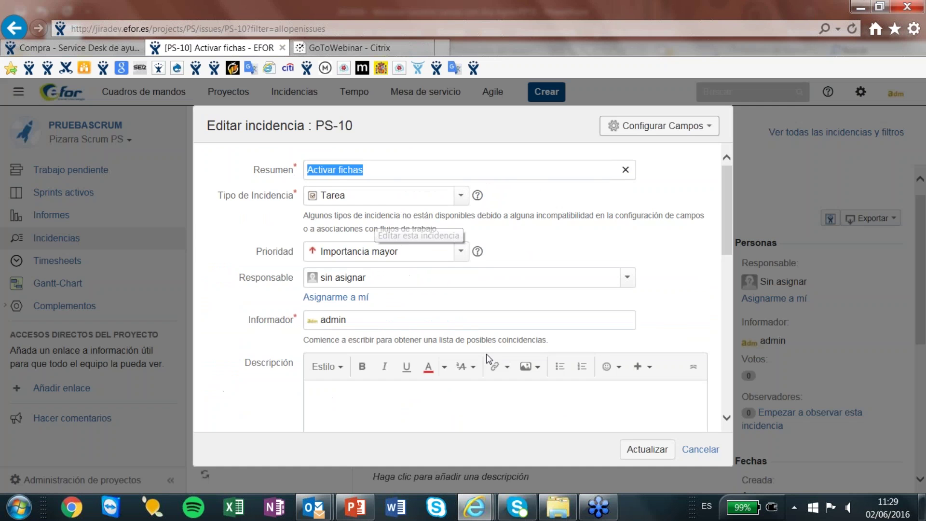
pyautogui.moveTo(728, 213); pyautogui.dragTo(731, 179)
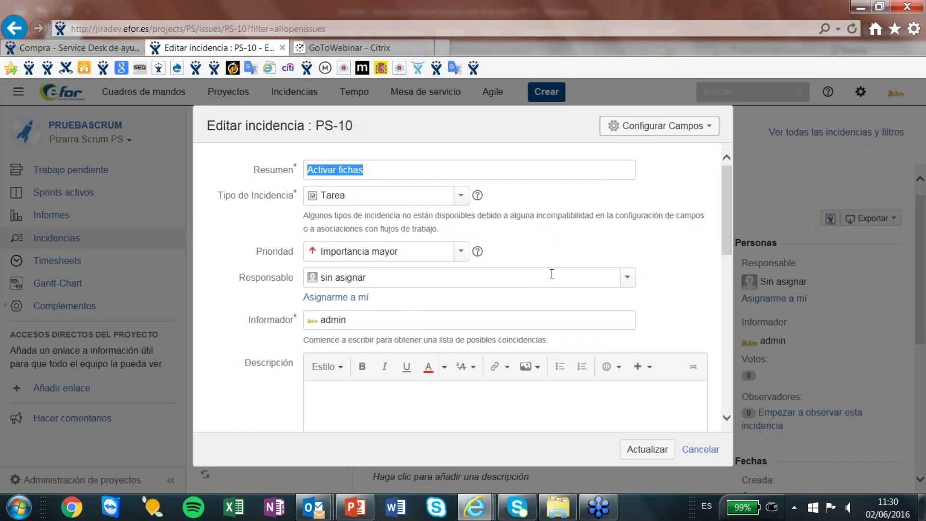
pyautogui.moveTo(727, 217); pyautogui.dragTo(763, 193)
pyautogui.click(701, 450)
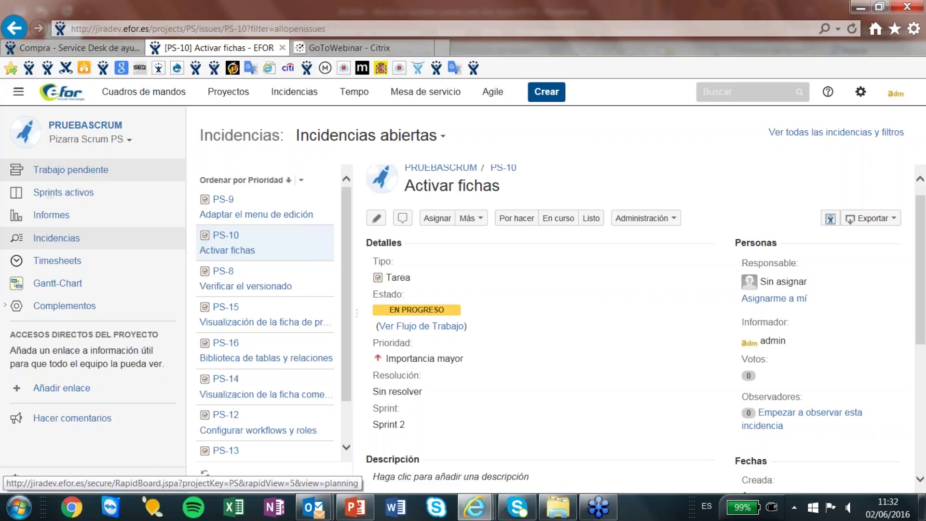
# Step: Check which boards the PRUEBASCRUM project offers, and show the board of its active sprint
pyautogui.click(66, 142)
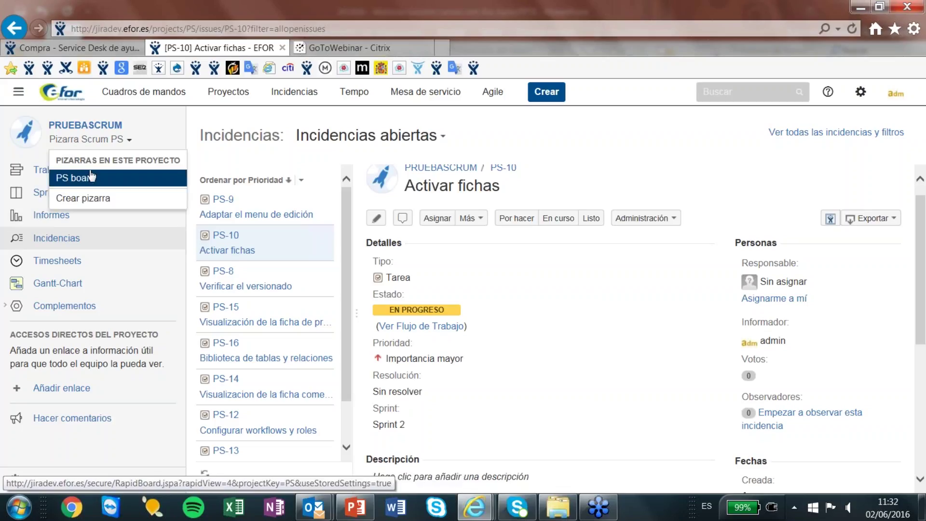
pyautogui.click(74, 141)
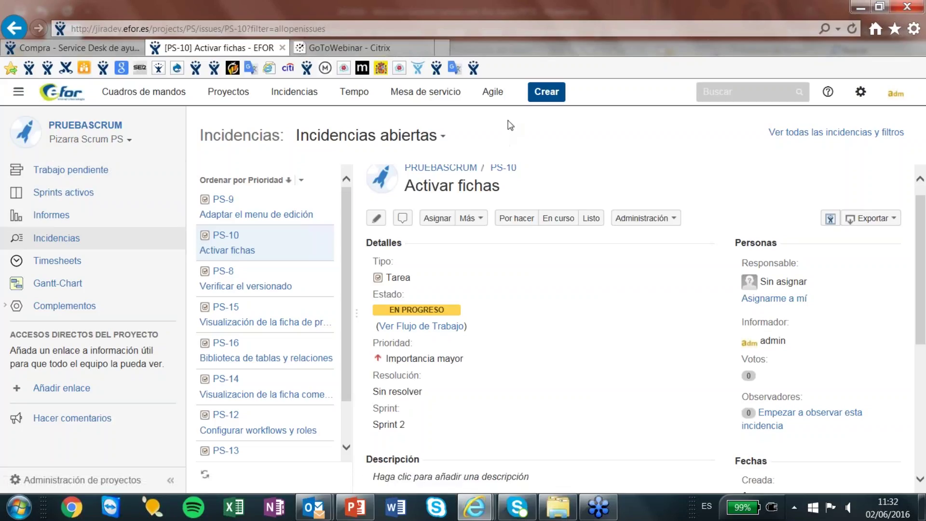
pyautogui.click(64, 194)
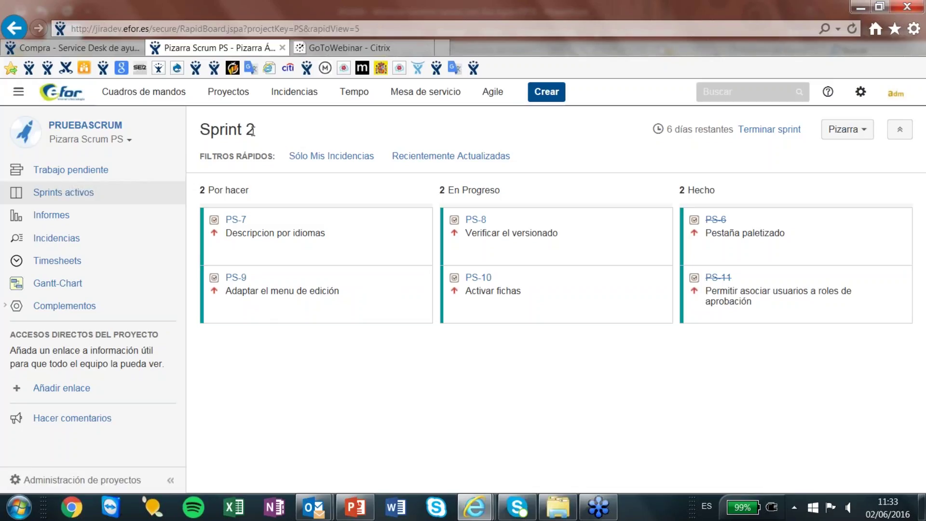
# Step: Open the project's pending work and review the issues planned for Sprint 2 and Sprint 3
pyautogui.click(64, 172)
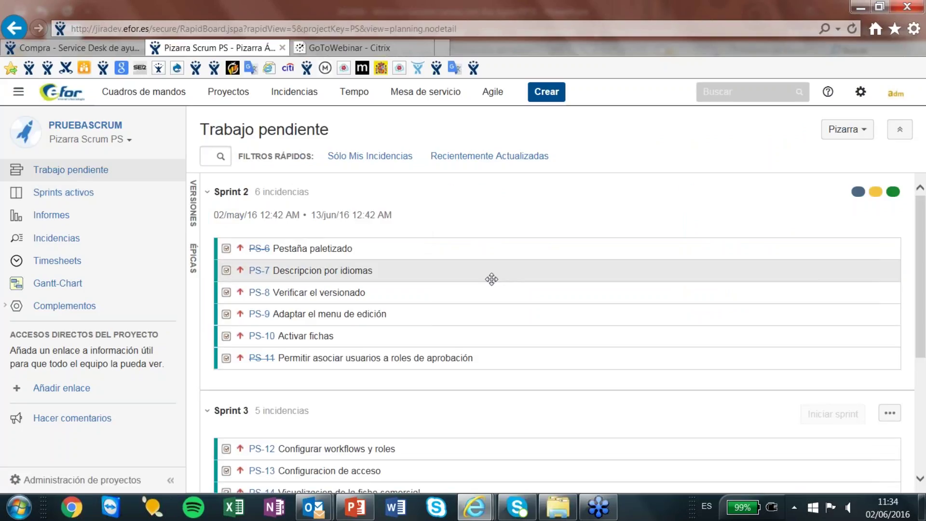
pyautogui.scroll(-3, 492, 276)
pyautogui.scroll(-1, 557, 333)
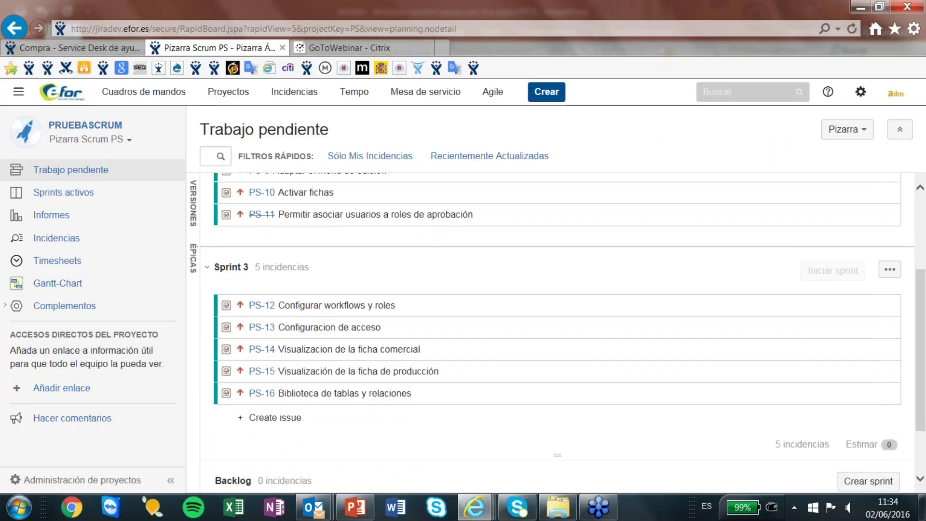
# Step: Look over the Sprint 2 and Sprint 3 issues in the pending work, and return to the active sprint's board
pyautogui.scroll(3, 337, 279)
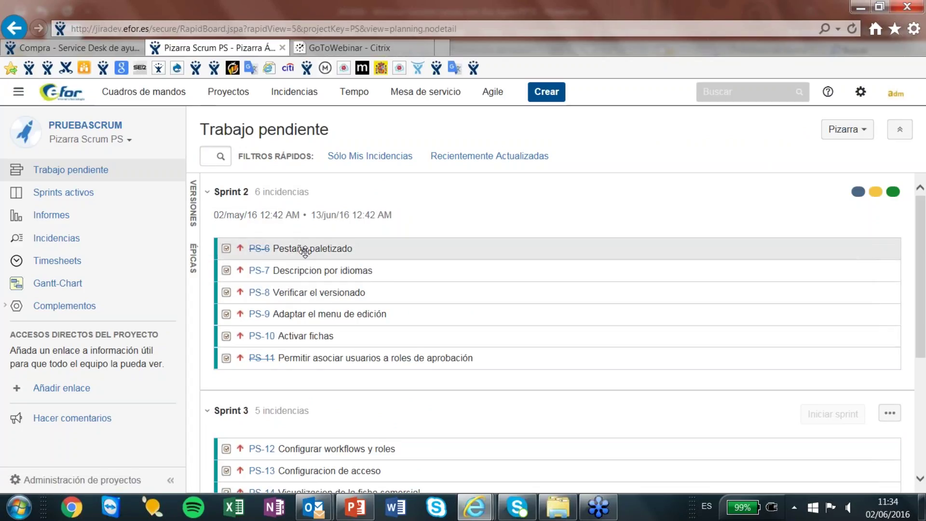
pyautogui.scroll(-1, 398, 275)
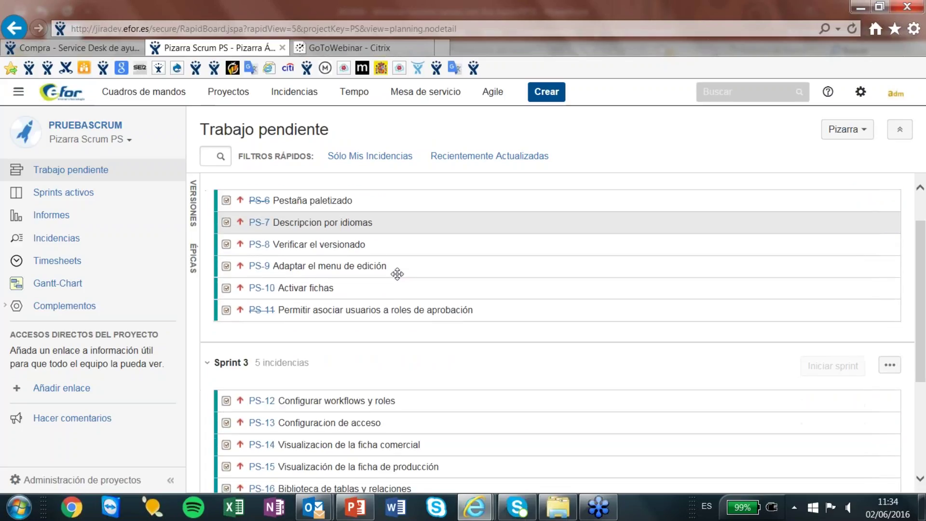
pyautogui.scroll(-1, 397, 274)
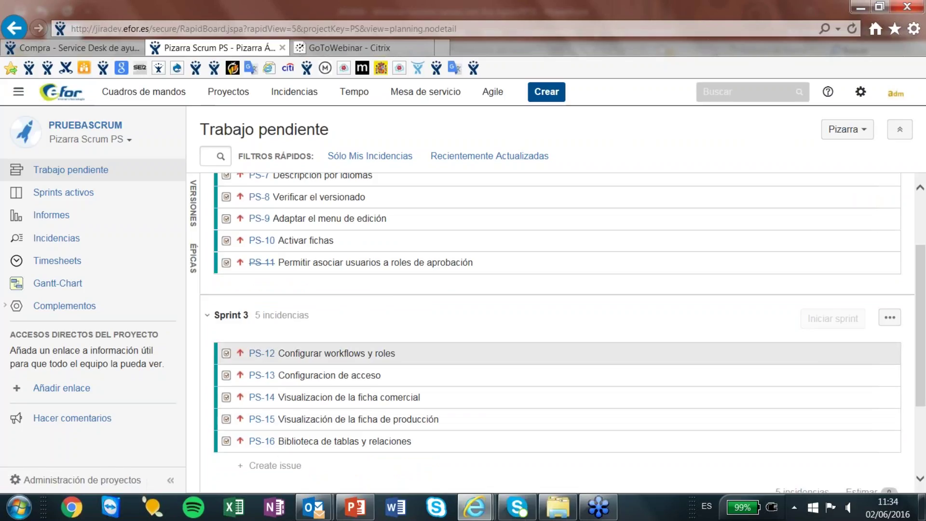
pyautogui.scroll(2, 351, 321)
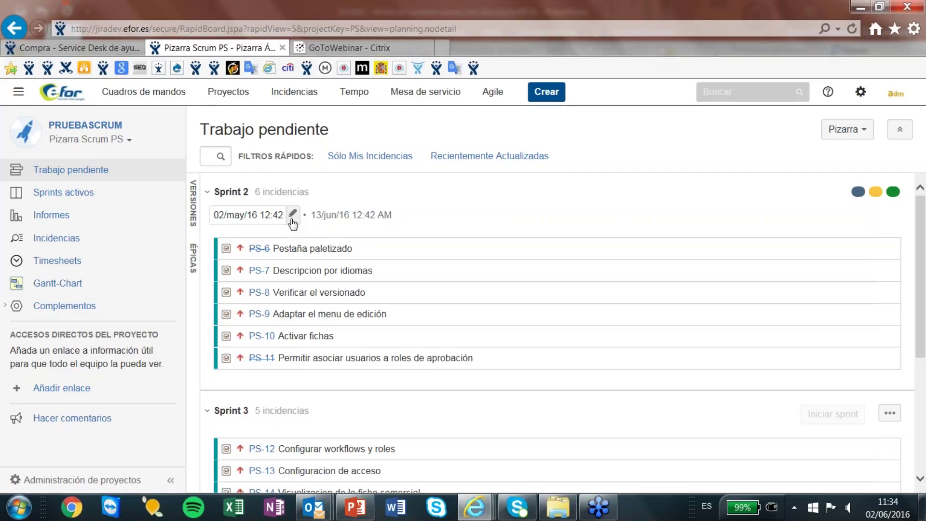
pyautogui.click(44, 198)
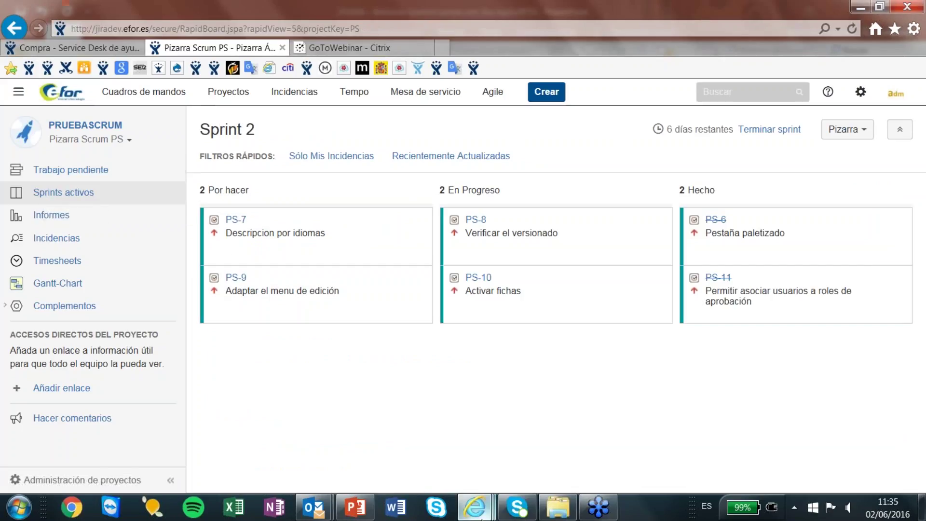
pyautogui.moveTo(479, 516)
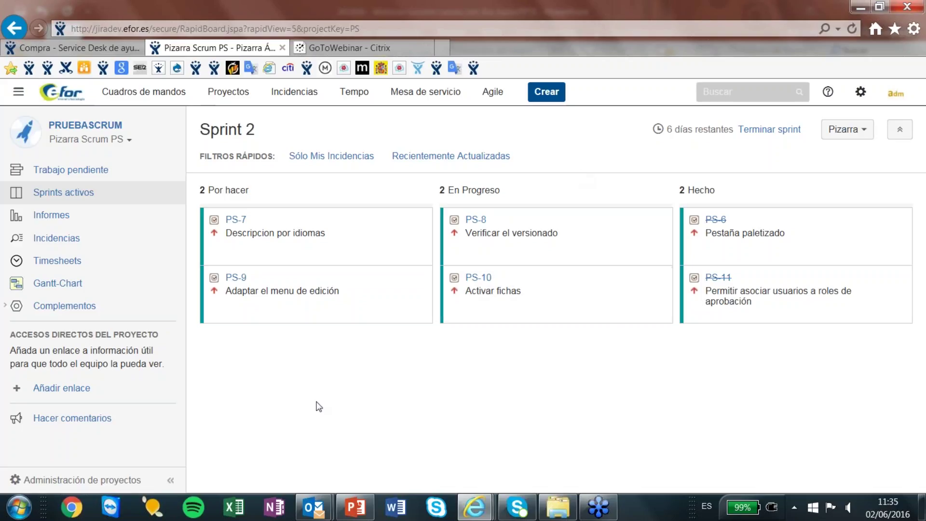
# Step: Show the details of issue PS-7 on the sprint board and examine its status, people, dates and issue link sections
pyautogui.click(238, 227)
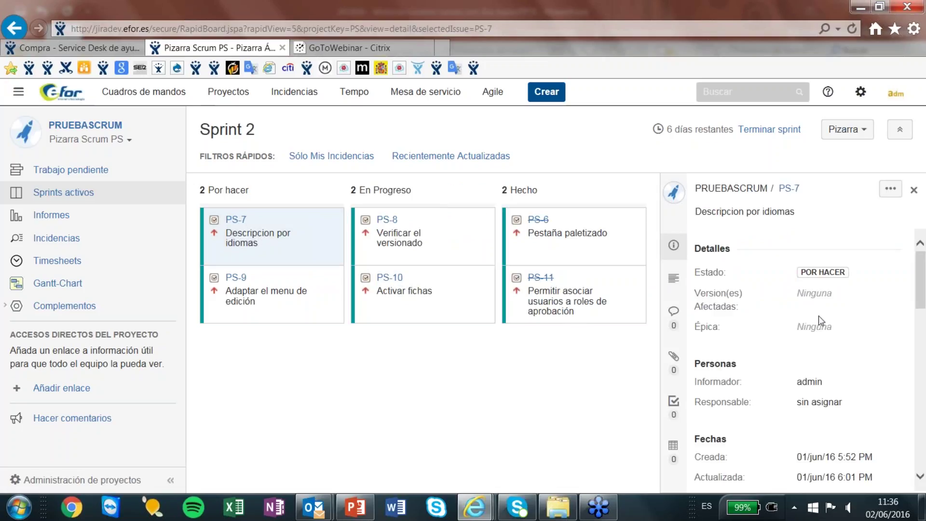
pyautogui.scroll(-2, 818, 315)
pyautogui.scroll(-4, 800, 357)
pyautogui.scroll(5, 800, 357)
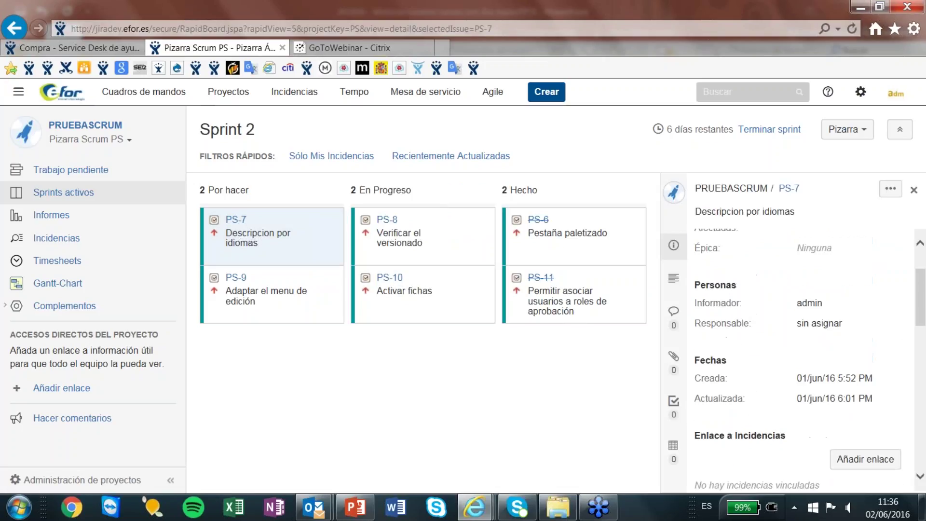
pyautogui.scroll(1, 800, 357)
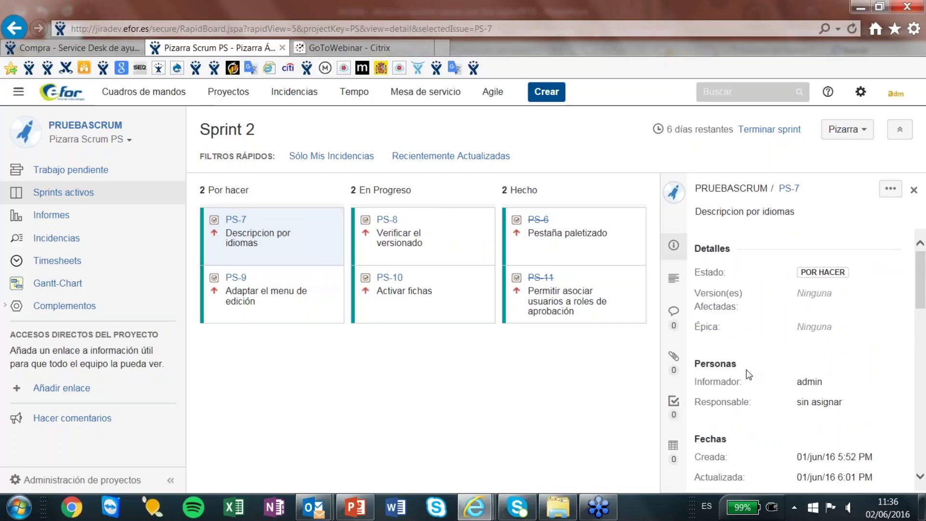
pyautogui.scroll(-4, 745, 337)
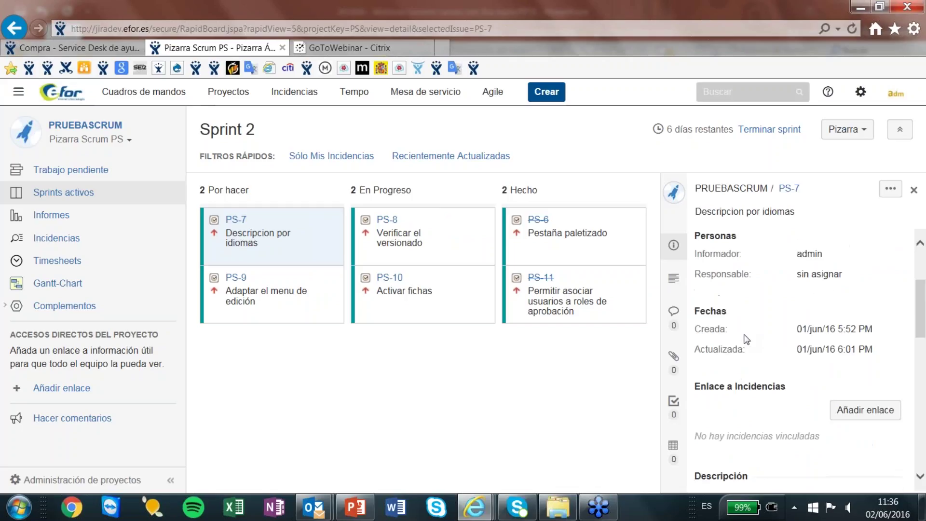
pyautogui.scroll(4, 795, 356)
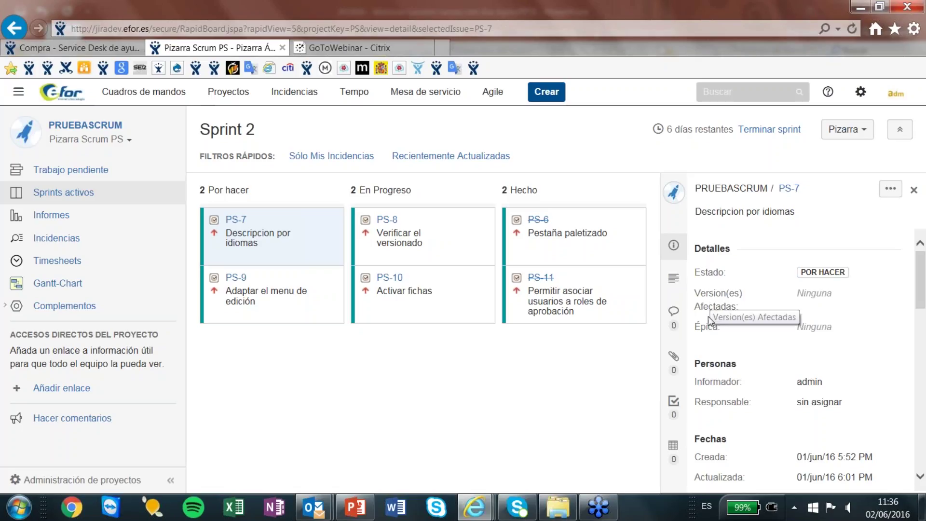
pyautogui.scroll(-3, 726, 405)
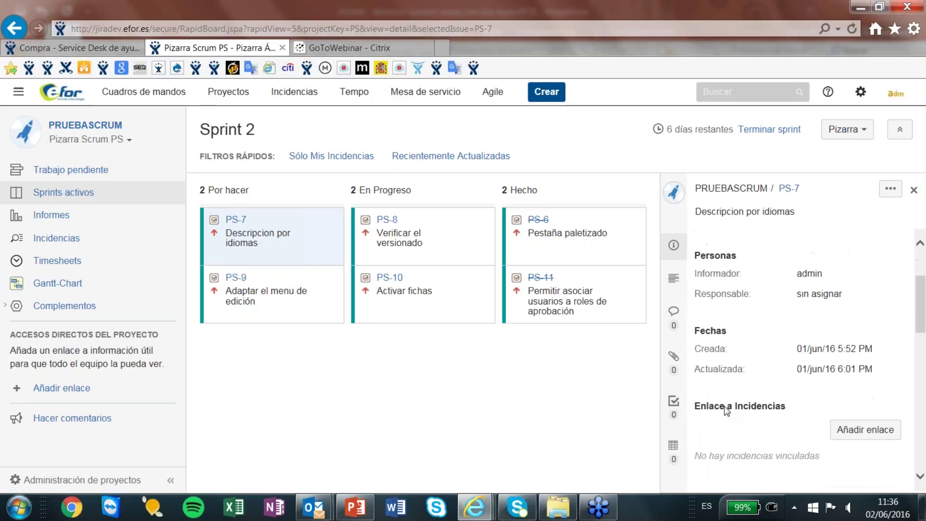
pyautogui.scroll(-3, 717, 408)
pyautogui.scroll(6, 733, 378)
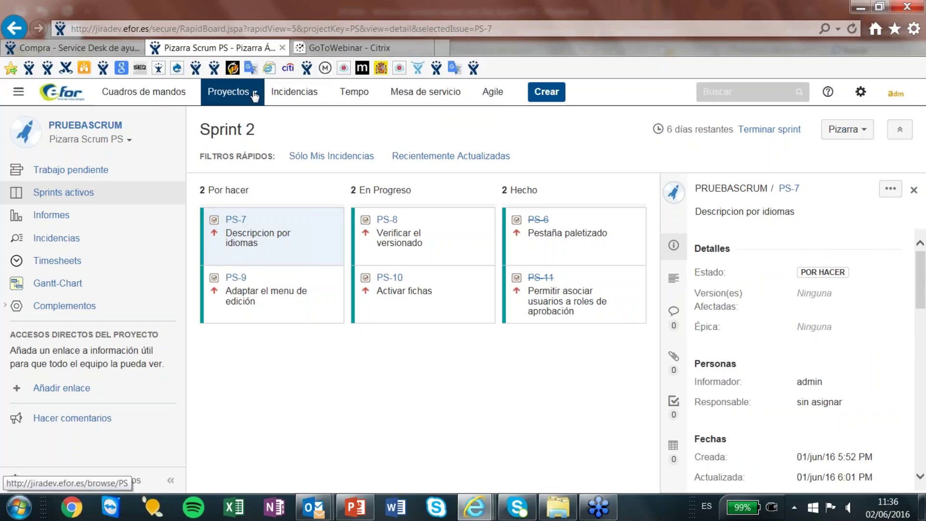
# Step: Open PS-8 Verificar el versionado from the project's open issues, view its workflow diagram, and close the diagram
pyautogui.click(66, 238)
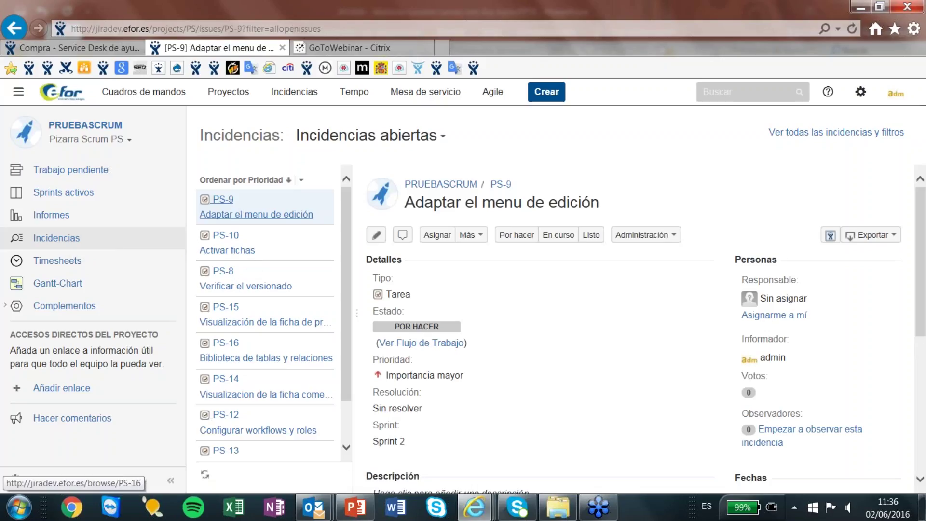
pyautogui.click(228, 280)
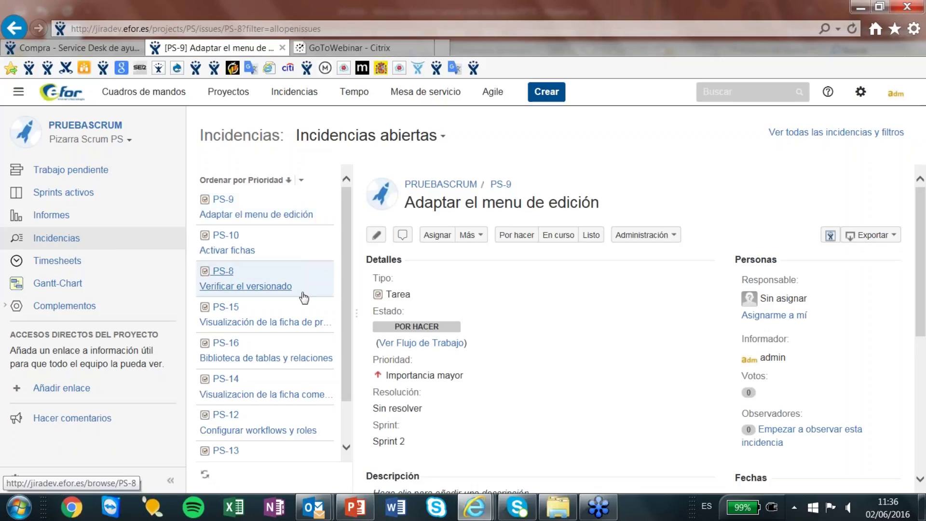
pyautogui.click(423, 343)
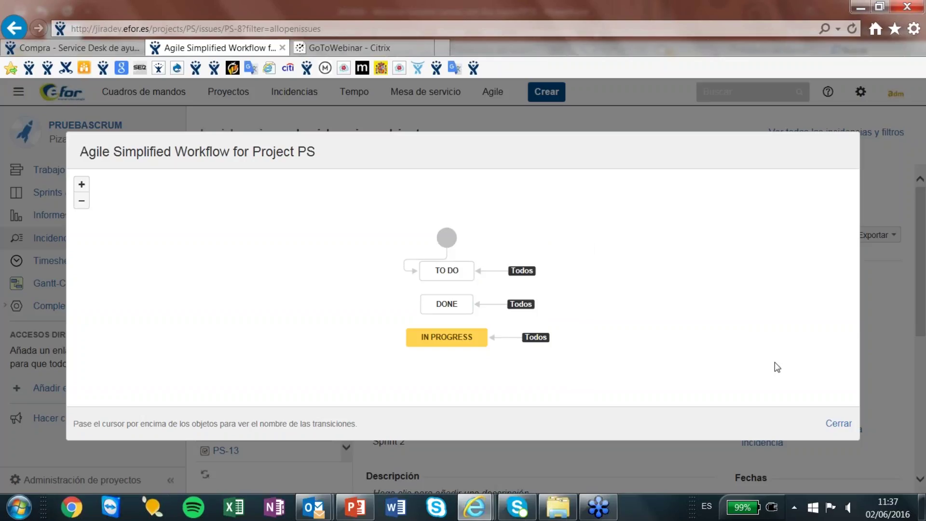
pyautogui.click(838, 425)
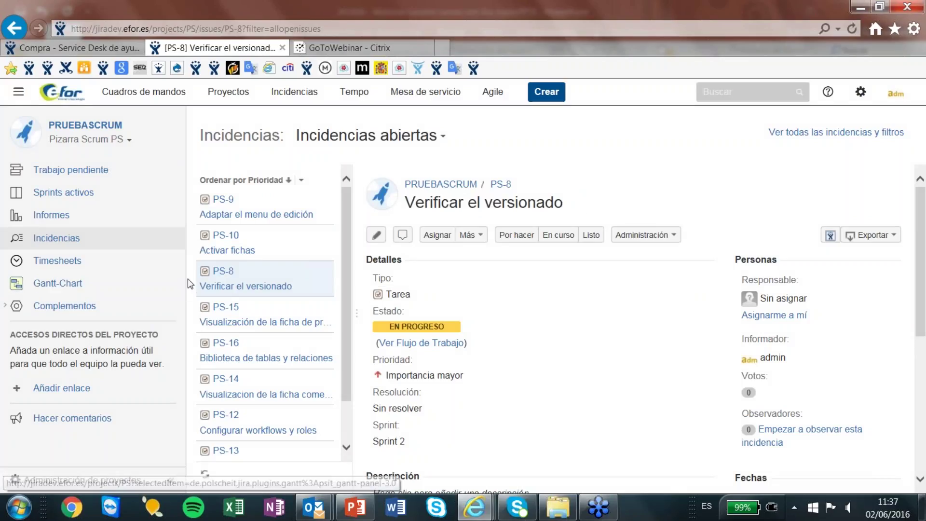
# Step: Open the general issue search and look over the unfiltered list of issues from all projects
pyautogui.click(325, 96)
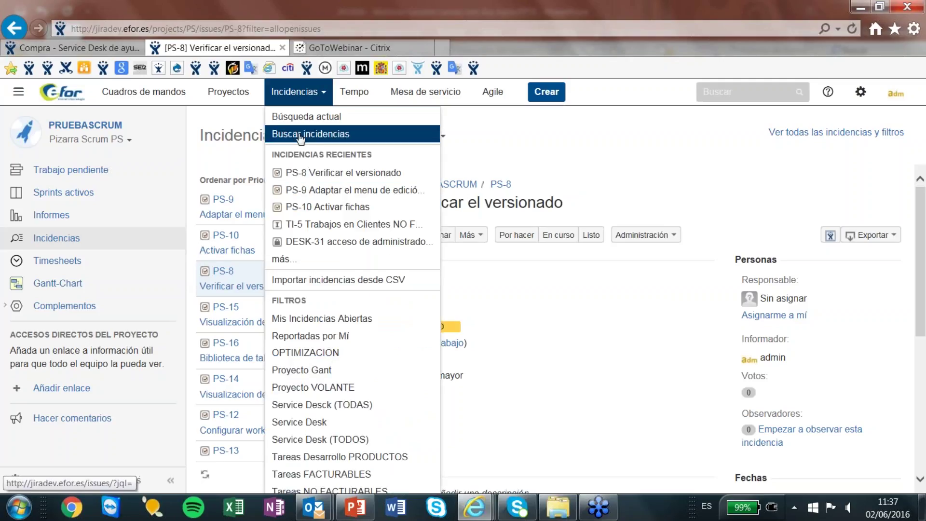
pyautogui.click(384, 145)
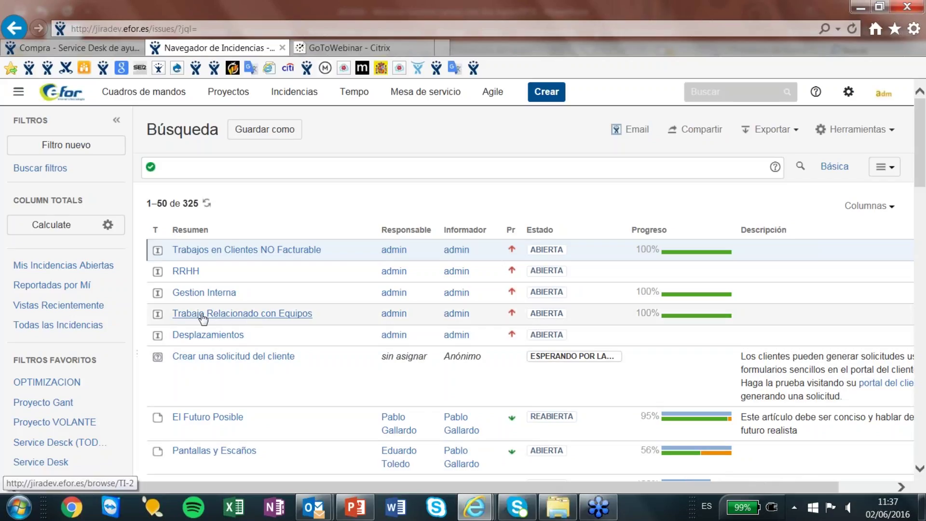
pyautogui.scroll(2, 140, 299)
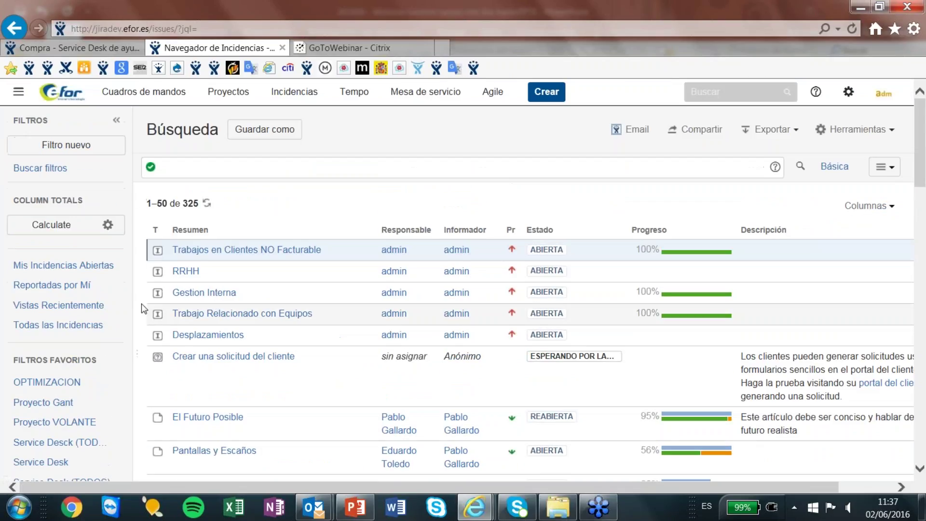
pyautogui.click(294, 92)
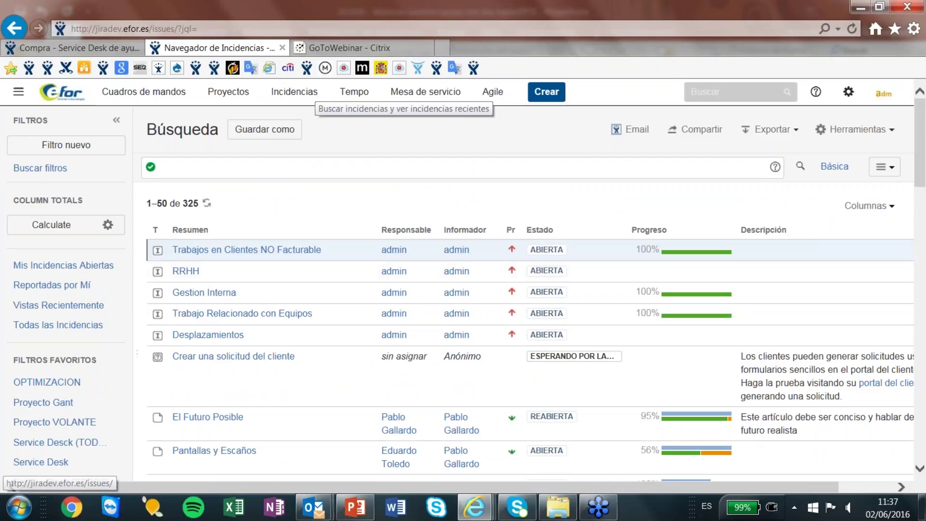
# Step: Apply the favourite filter Proyecto VOLANTE and open its issue Diseño de Prototipo
pyautogui.scroll(-1, 72, 367)
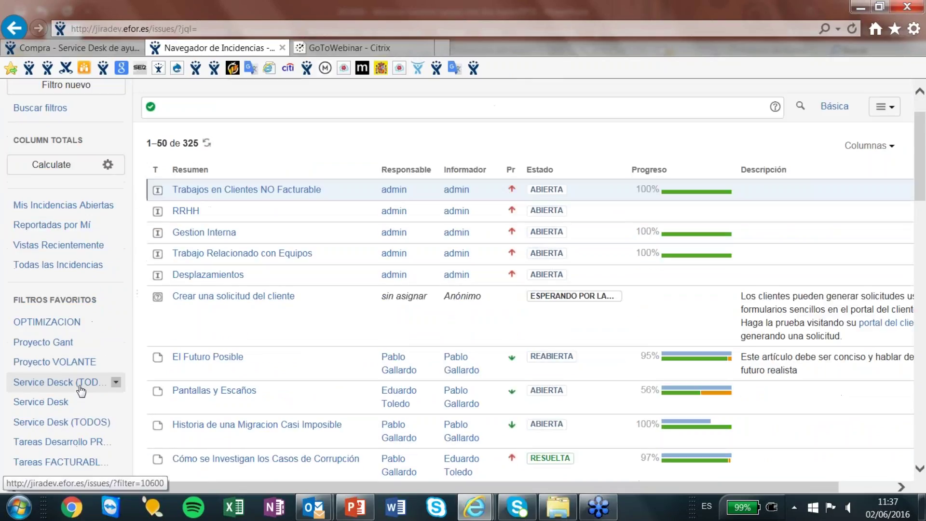
pyautogui.click(60, 368)
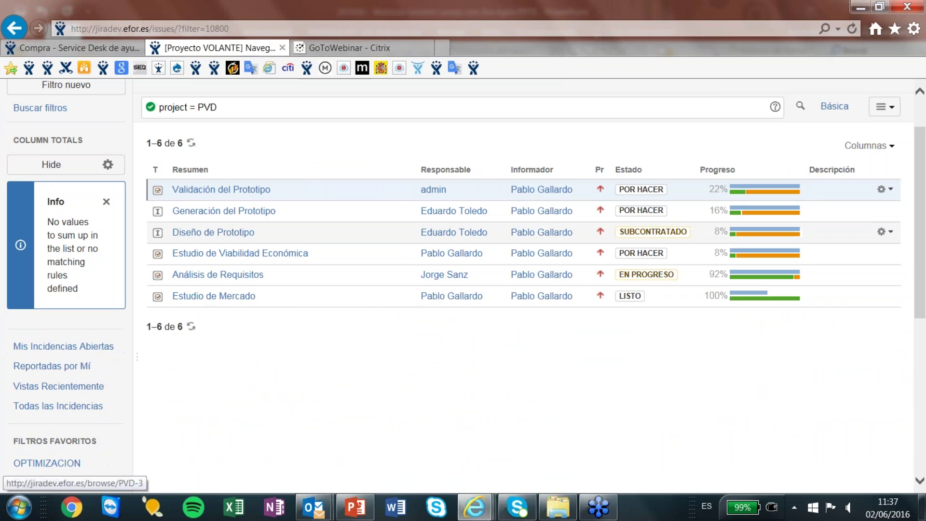
pyautogui.click(213, 232)
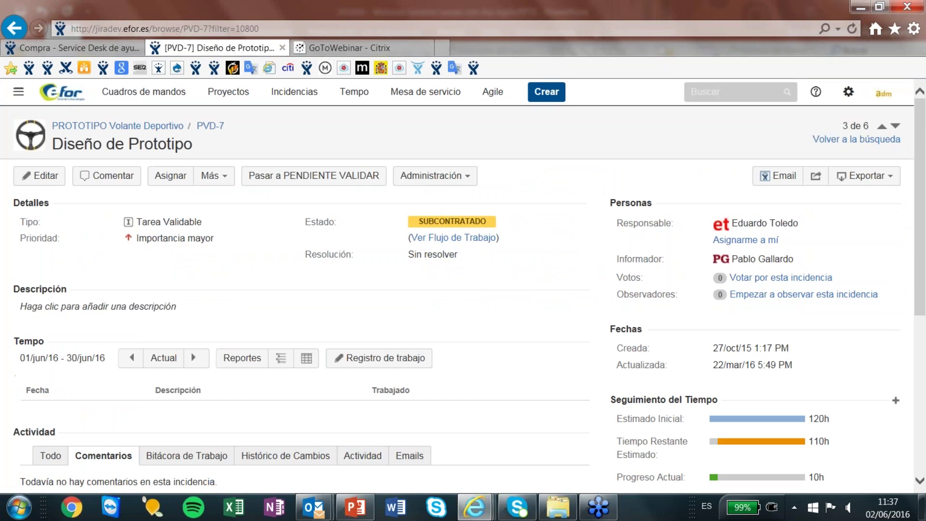
# Step: View the workflow of Diseño de Prototipo, examine the transitions between its states, and close the diagram
pyautogui.click(458, 241)
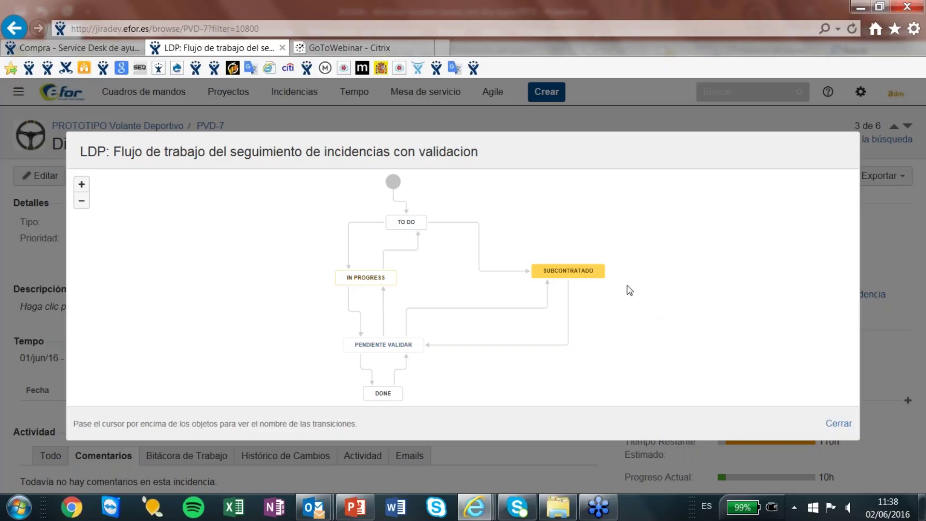
pyautogui.moveTo(545, 352)
pyautogui.moveTo(391, 350)
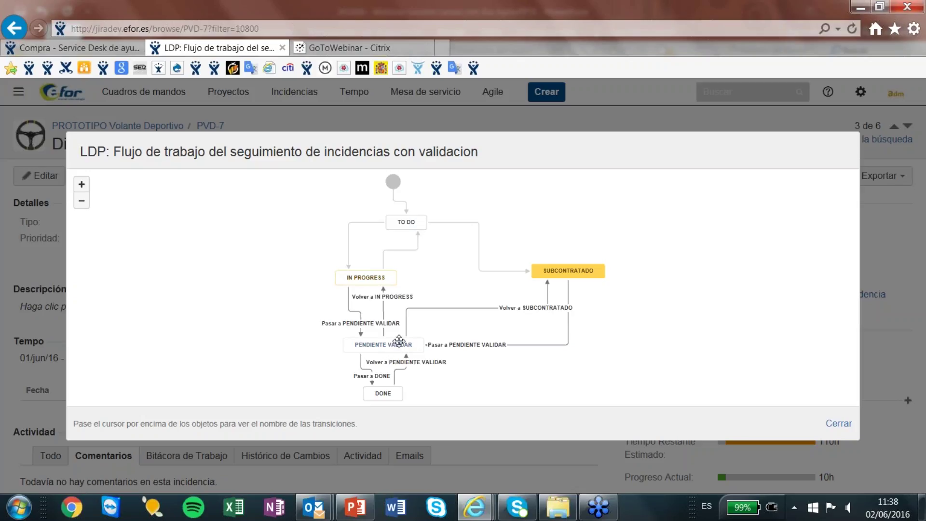
pyautogui.moveTo(584, 269)
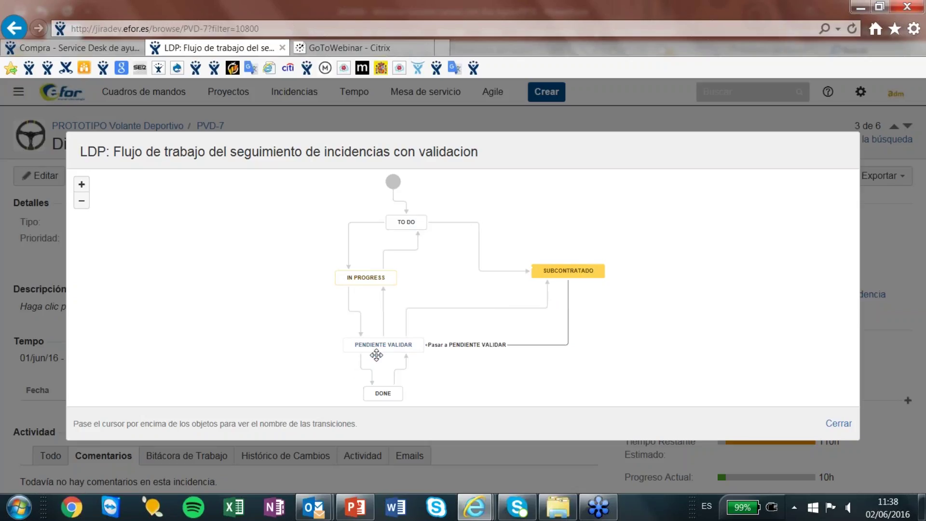
pyautogui.moveTo(372, 273)
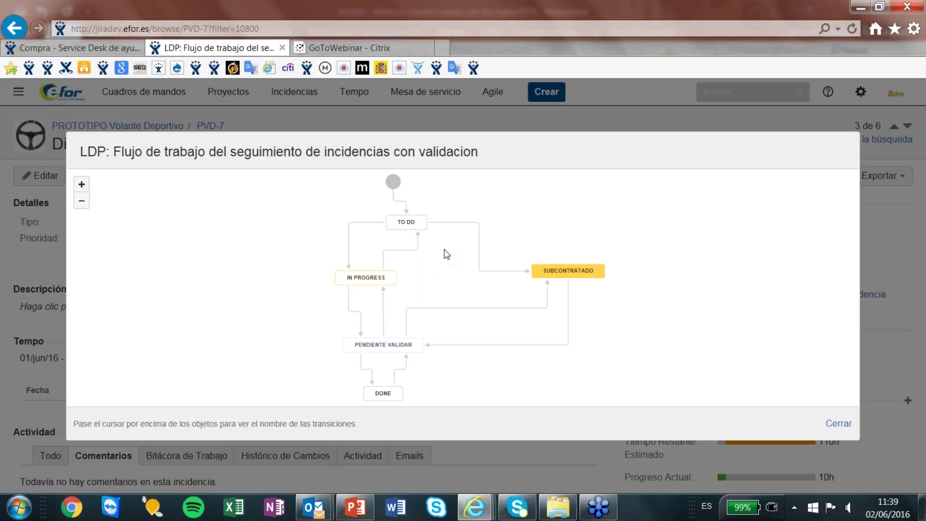
pyautogui.moveTo(403, 218)
pyautogui.moveTo(379, 346)
pyautogui.moveTo(375, 328)
pyautogui.moveTo(383, 388)
pyautogui.moveTo(348, 301)
pyautogui.moveTo(371, 349)
pyautogui.click(830, 421)
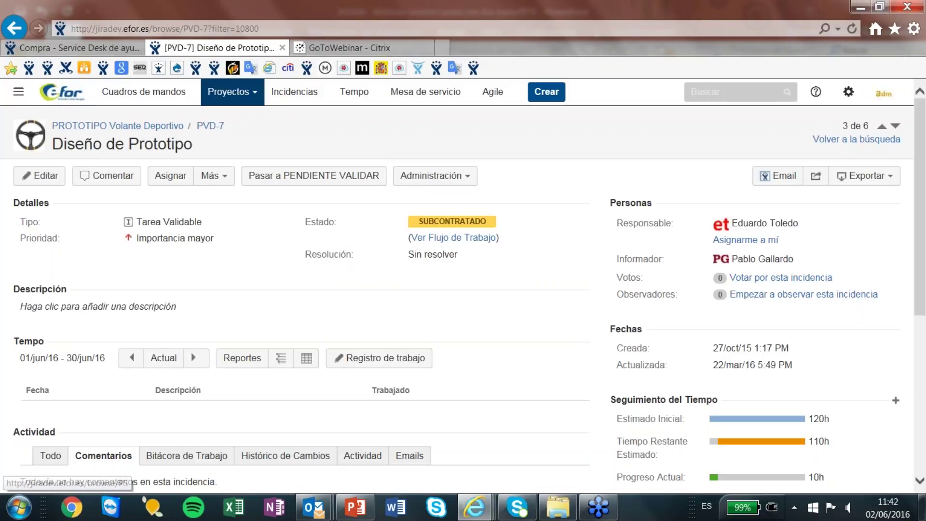
# Step: Go back to the PRUEBASCRUM project and show its list of open issues
pyautogui.click(253, 93)
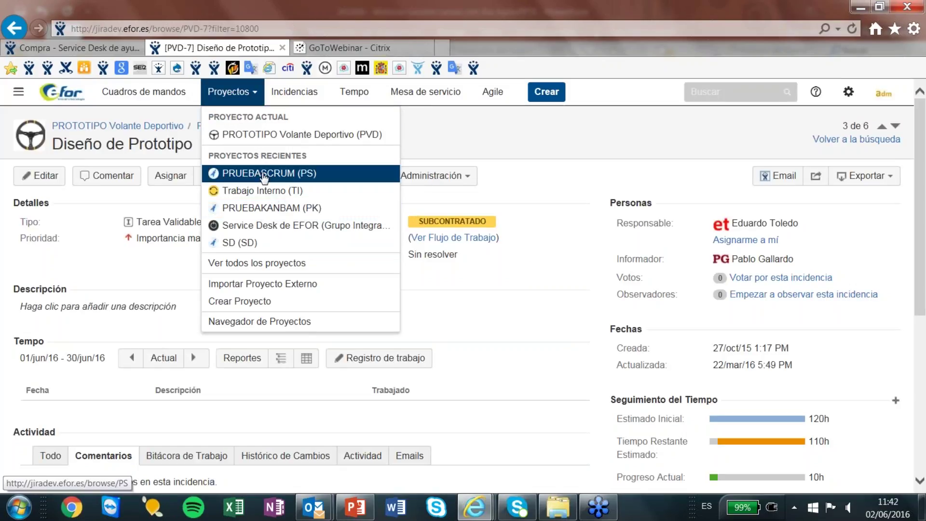
pyautogui.click(261, 173)
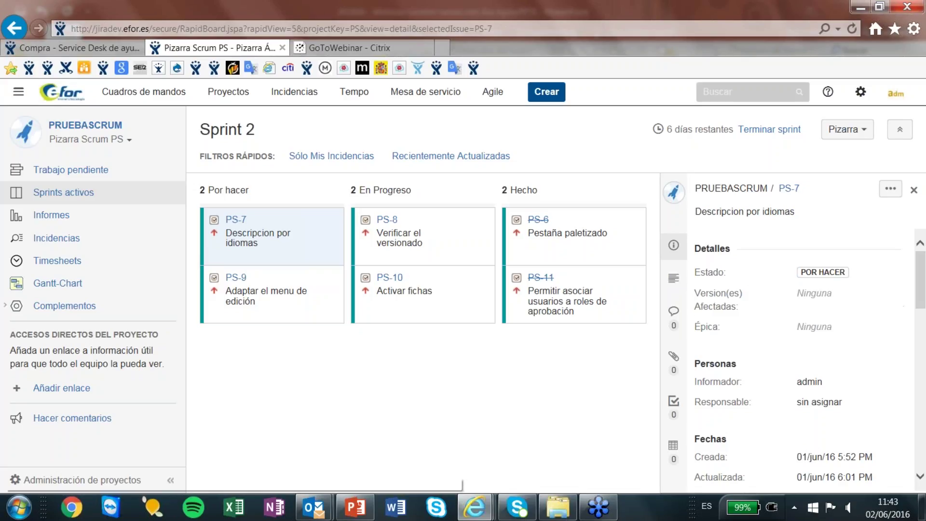
pyautogui.click(47, 245)
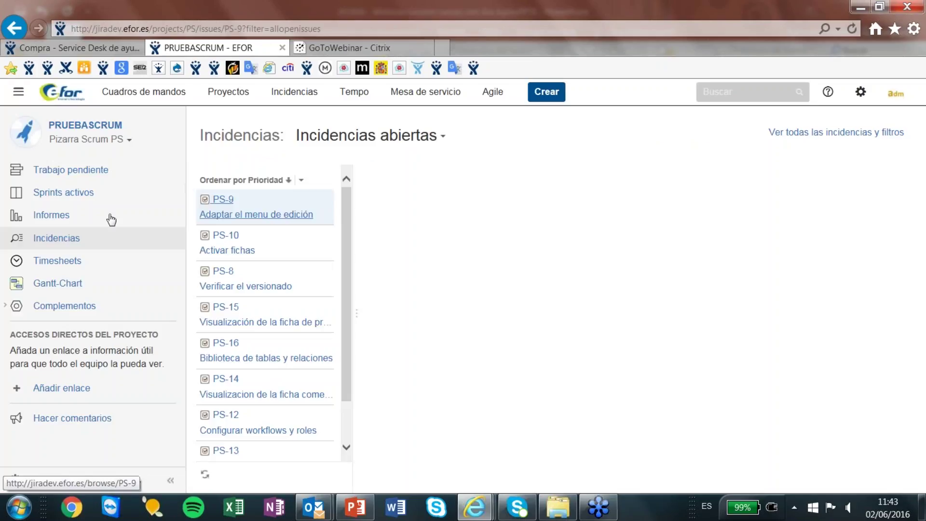
# Step: Check the Sprint 2 board again, and open issue PS-7 Descripcion por idiomas from the project's open issues
pyautogui.click(65, 192)
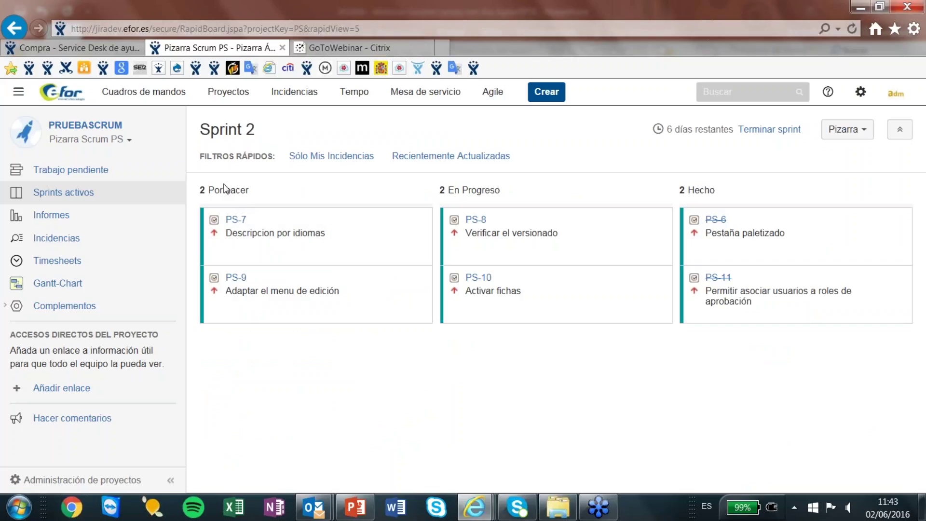
pyautogui.click(53, 240)
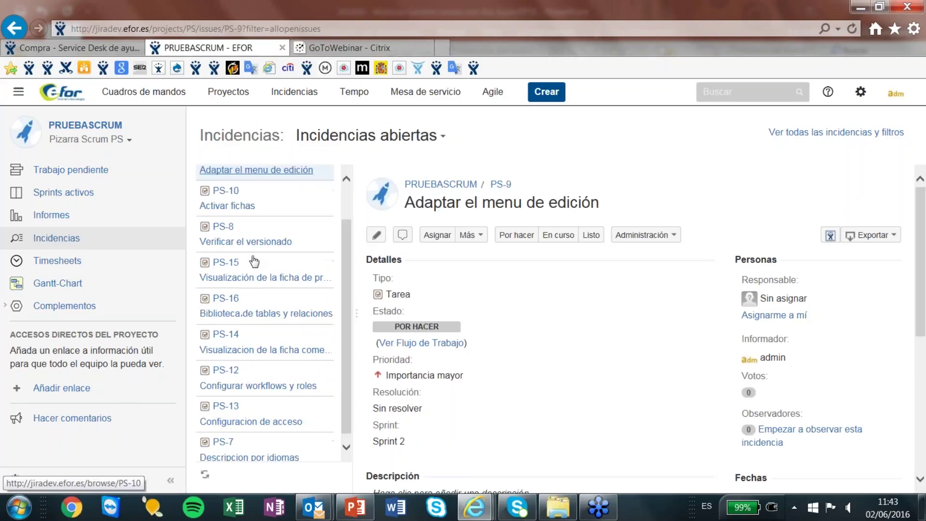
pyautogui.click(227, 442)
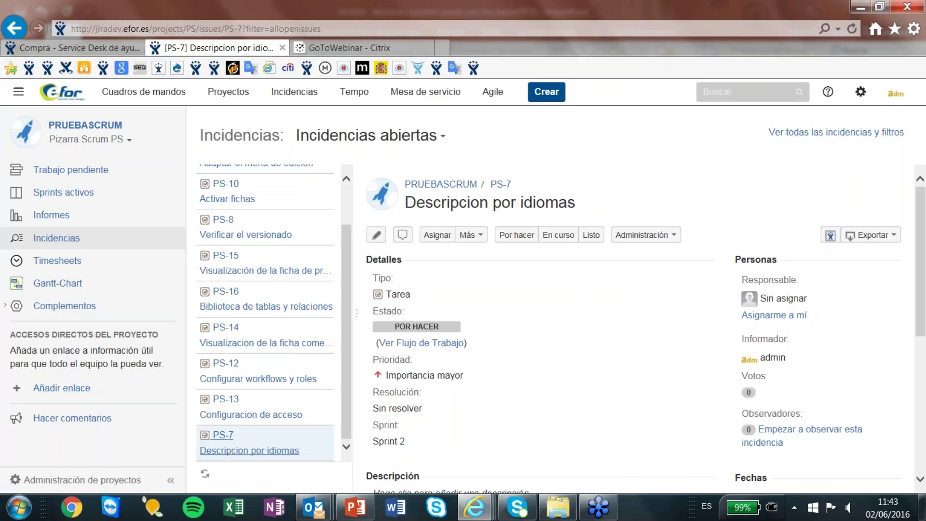
# Step: Transition issue PS-7 Descripcion por idiomas to En curso and on to Listo, and open the active sprint board
pyautogui.click(556, 240)
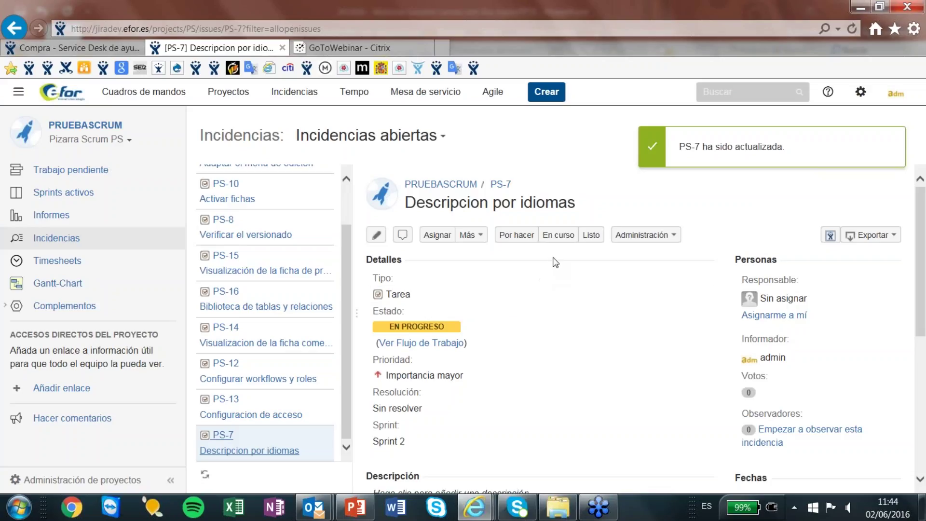
pyautogui.click(591, 235)
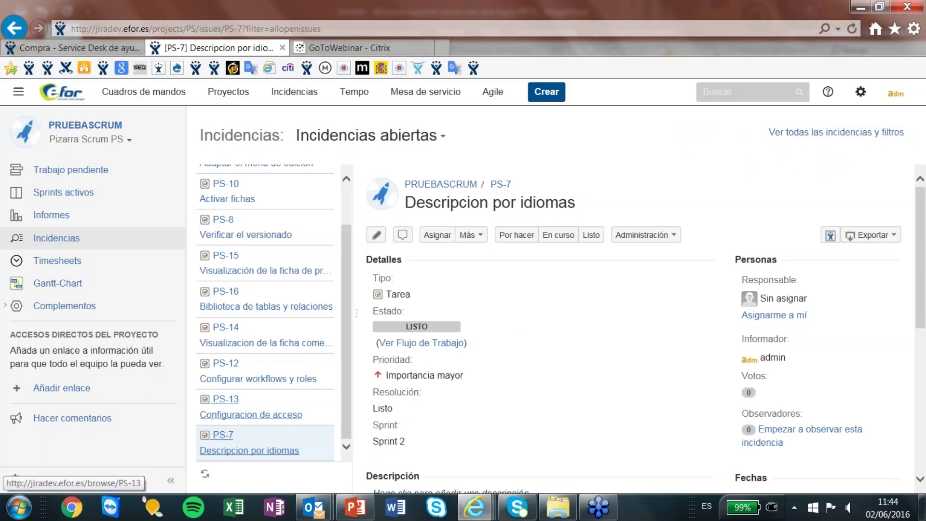
pyautogui.click(56, 192)
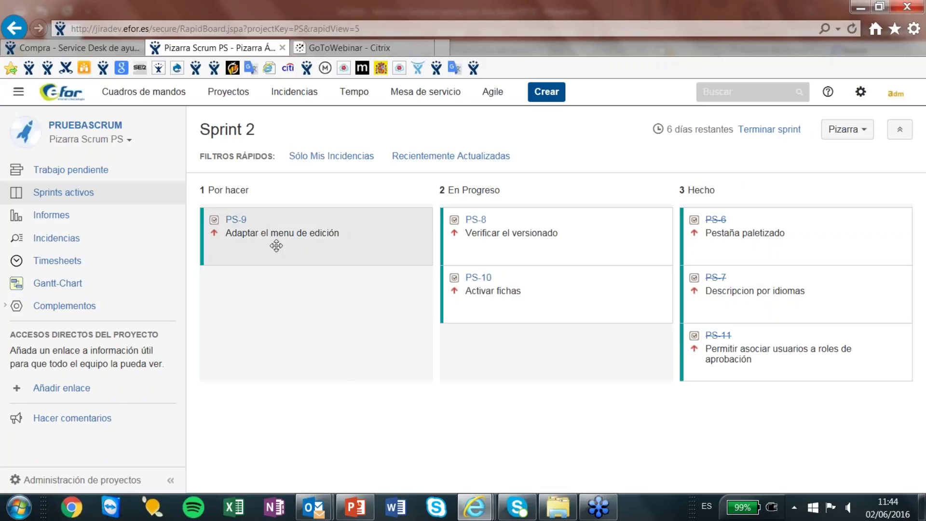
# Step: On the Sprint 2 board, move PS-9 to En Progreso, PS-10 to Hecho, and PS-7 back to Por hacer and into En Progreso
pyautogui.moveTo(271, 244); pyautogui.dragTo(727, 308)
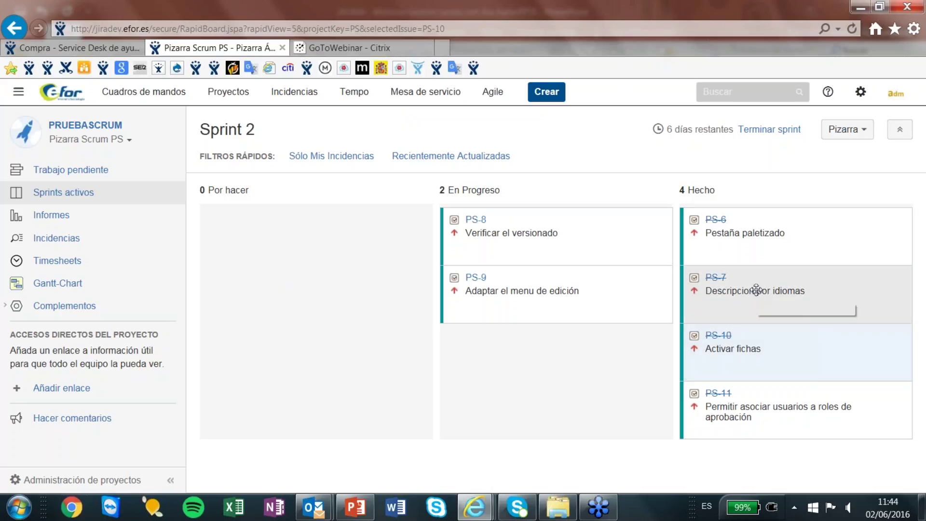
pyautogui.moveTo(754, 291); pyautogui.dragTo(286, 313)
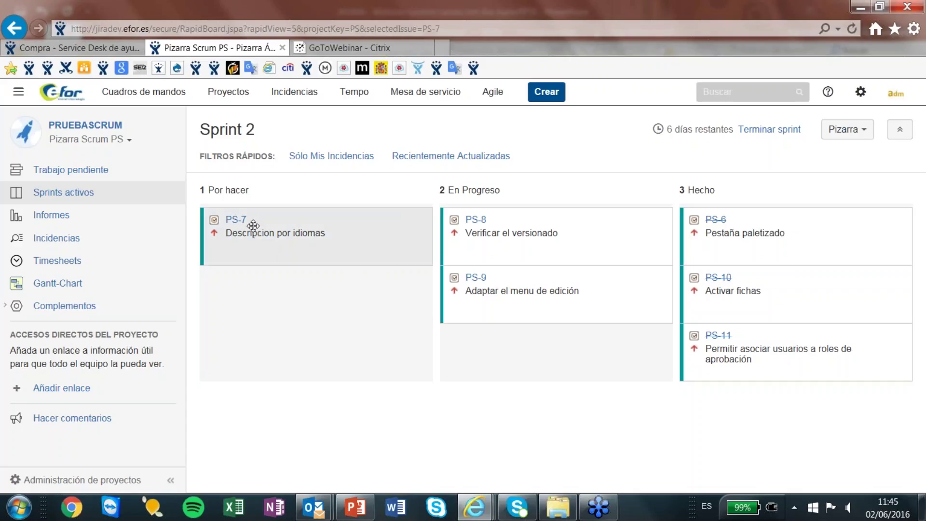
pyautogui.moveTo(268, 233); pyautogui.dragTo(506, 343)
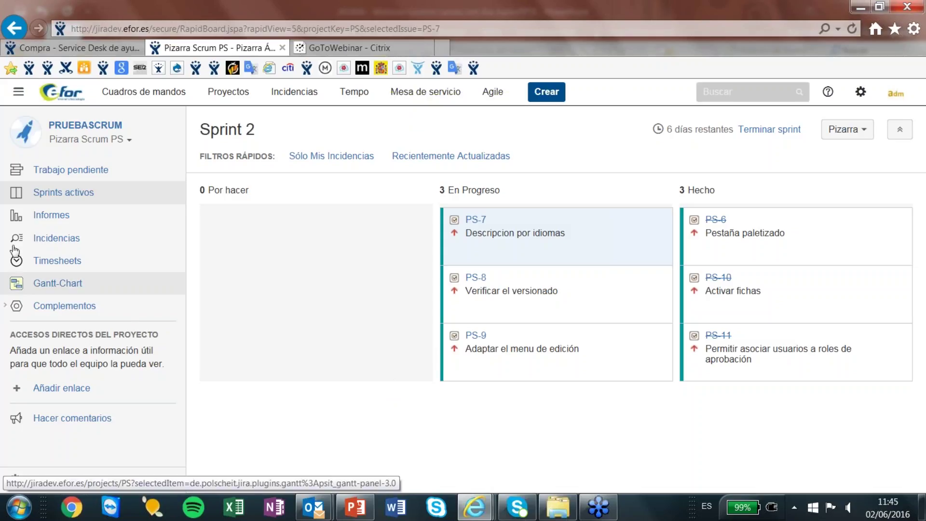
# Step: Return to the project's open issues and view the Scrum and Kanban options for creating an Agile board, without creating one
pyautogui.click(53, 241)
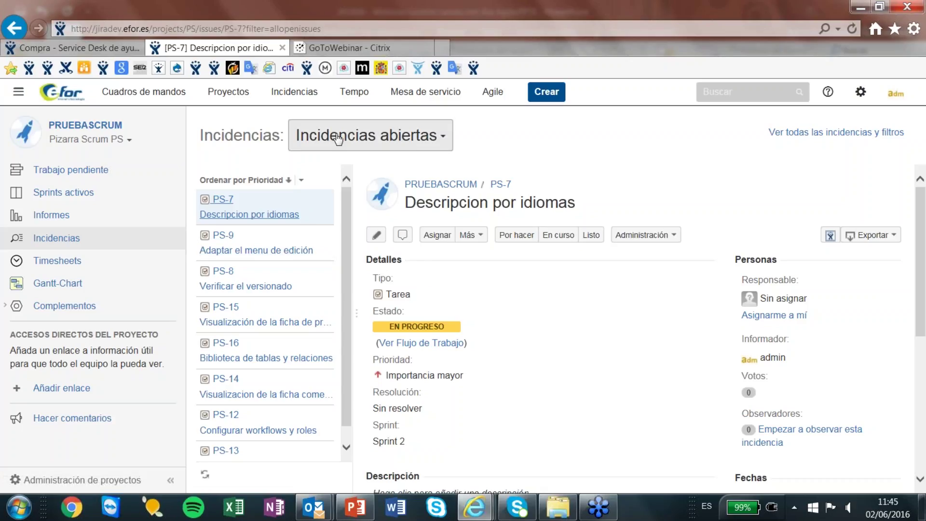
pyautogui.click(511, 96)
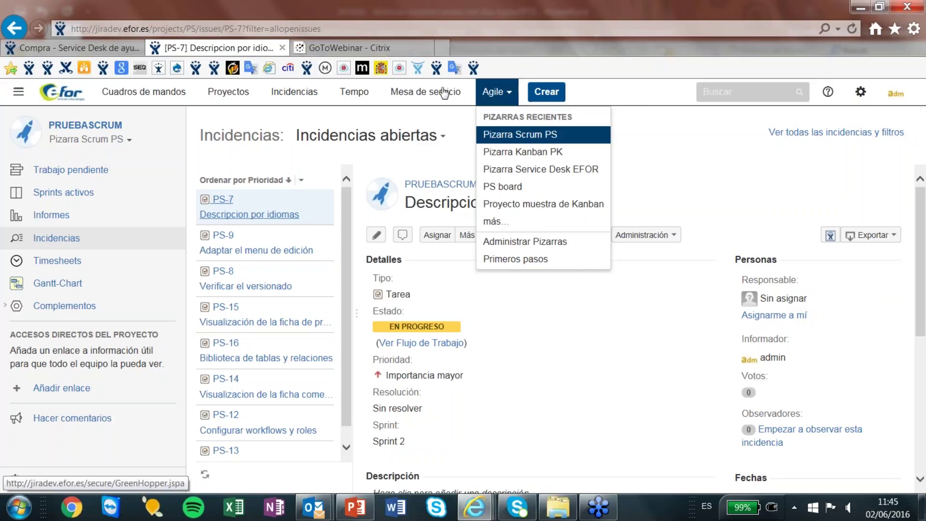
pyautogui.moveTo(355, 99)
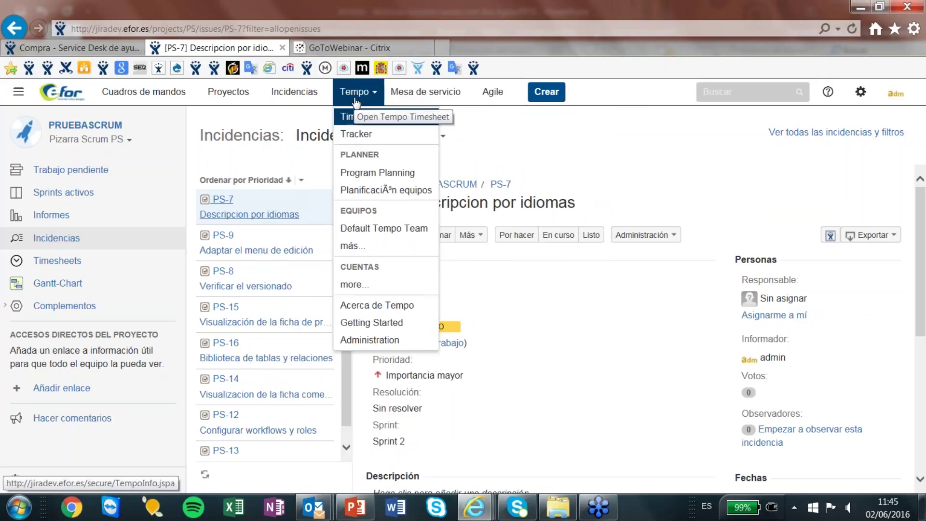
pyautogui.moveTo(502, 92)
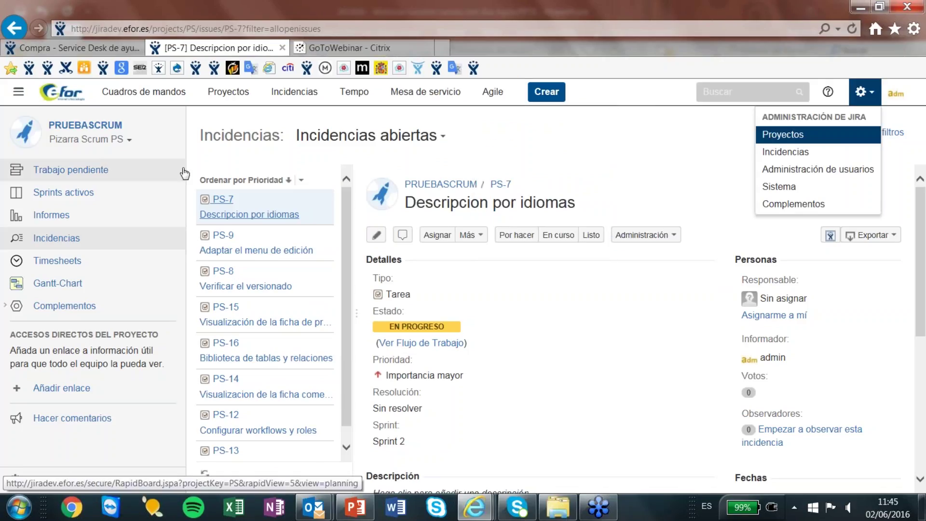
pyautogui.click(128, 139)
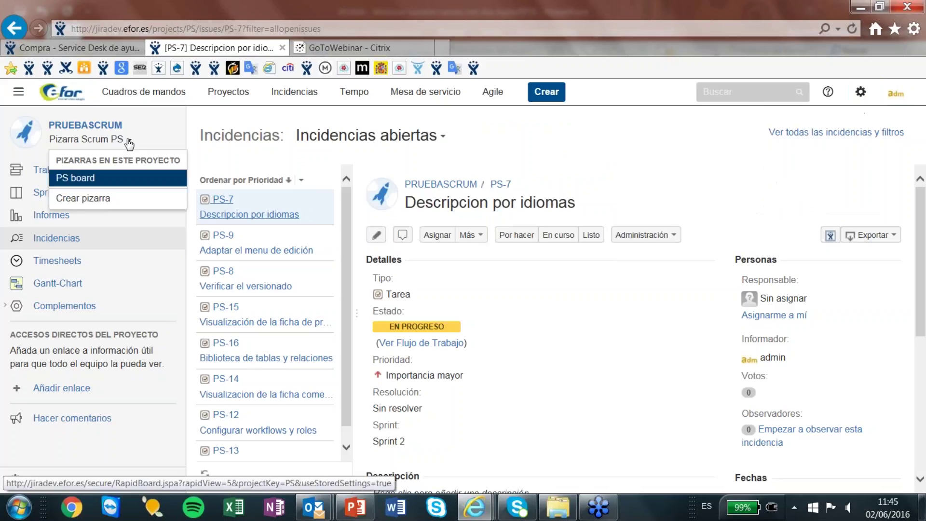
pyautogui.click(98, 199)
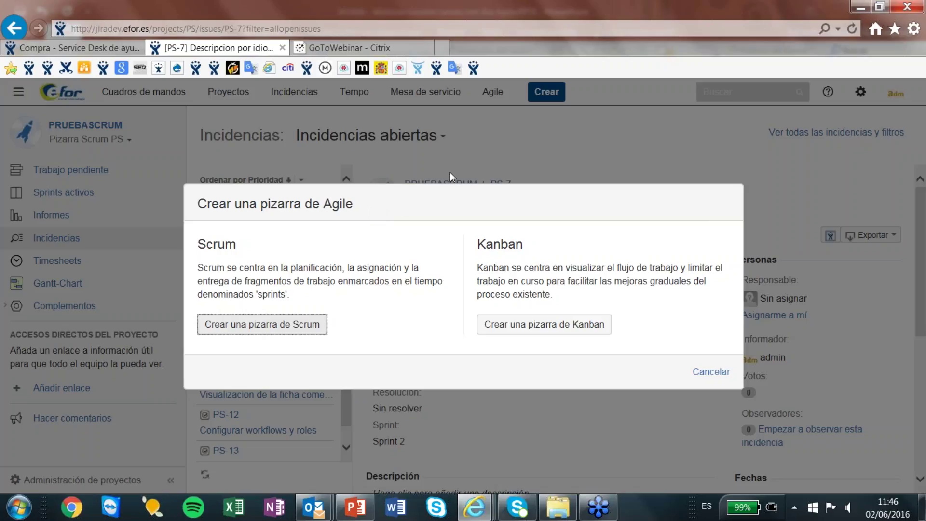
pyautogui.click(710, 375)
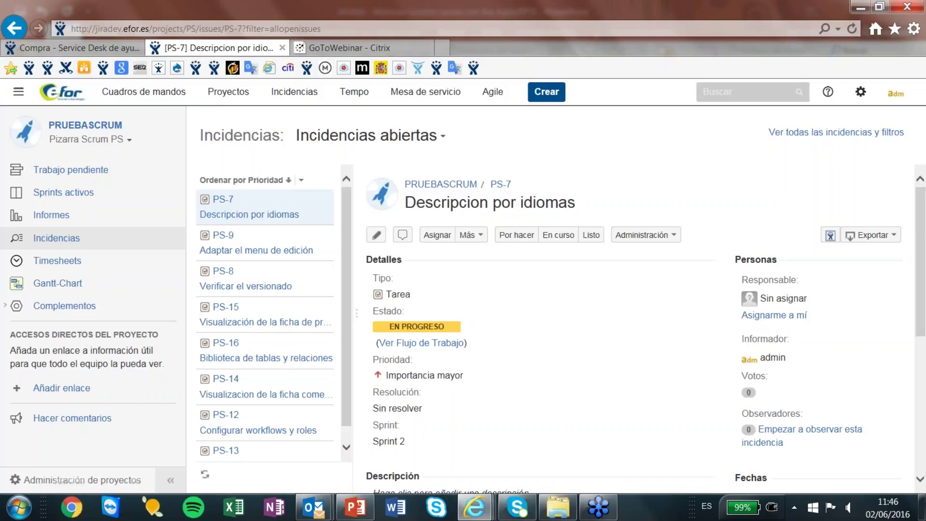
# Step: Reopen the Sprint 2 board and move PS-9 Adaptar el menu de edición and PS-8 Verificar el versionado to Hecho
pyautogui.click(67, 195)
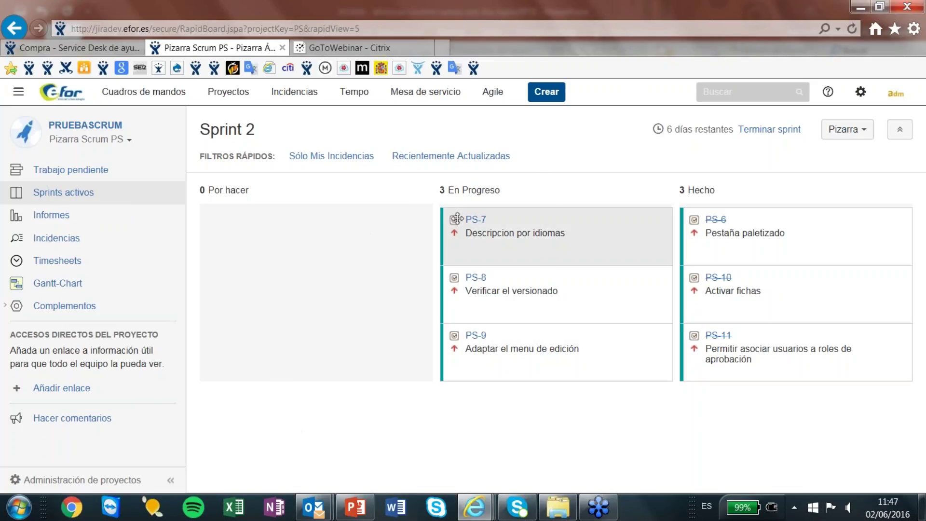
pyautogui.click(554, 355)
pyautogui.moveTo(554, 354); pyautogui.dragTo(805, 340)
pyautogui.moveTo(505, 311); pyautogui.dragTo(741, 314)
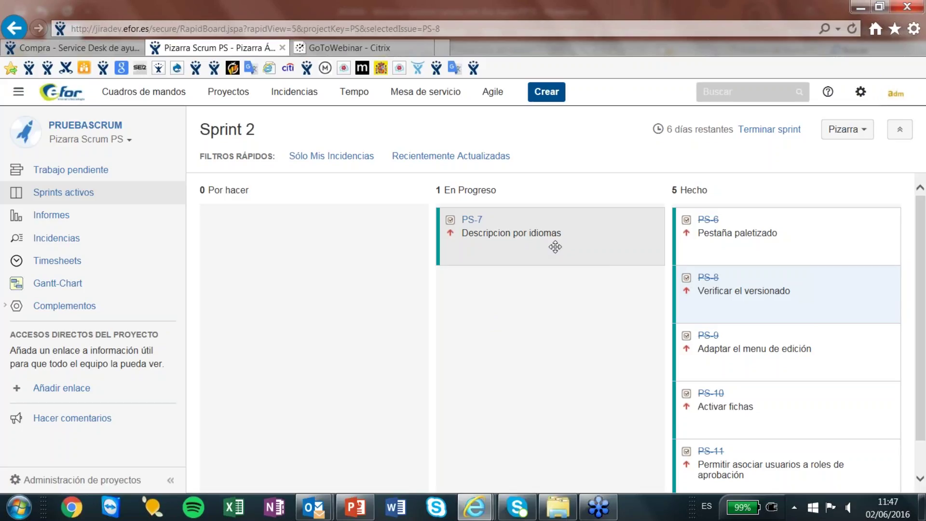
# Step: Finish Sprint 2, including its unfinished issue, and check the project's active sprints
pyautogui.click(766, 133)
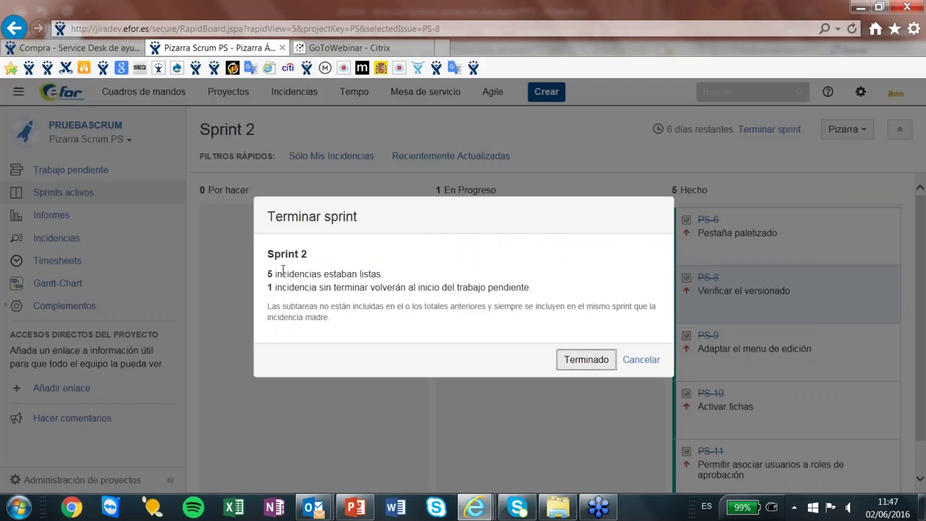
pyautogui.click(597, 350)
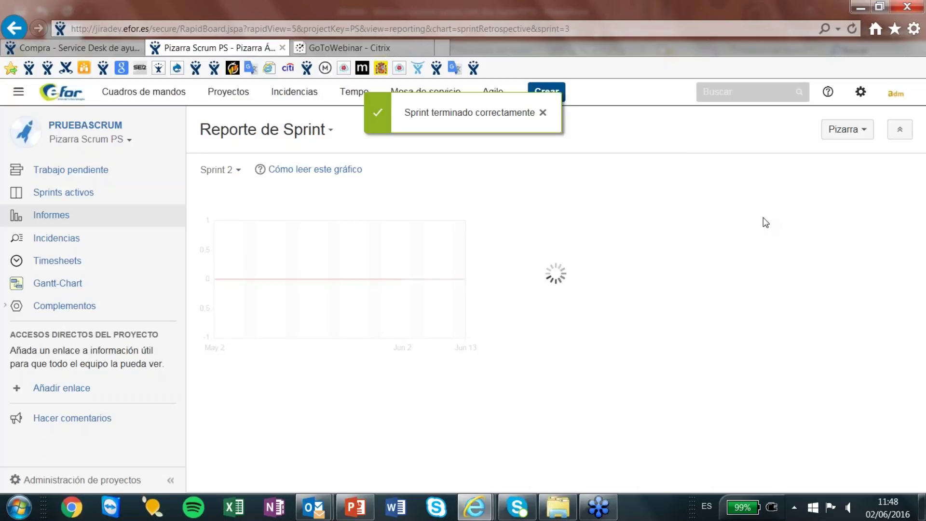
pyautogui.click(57, 192)
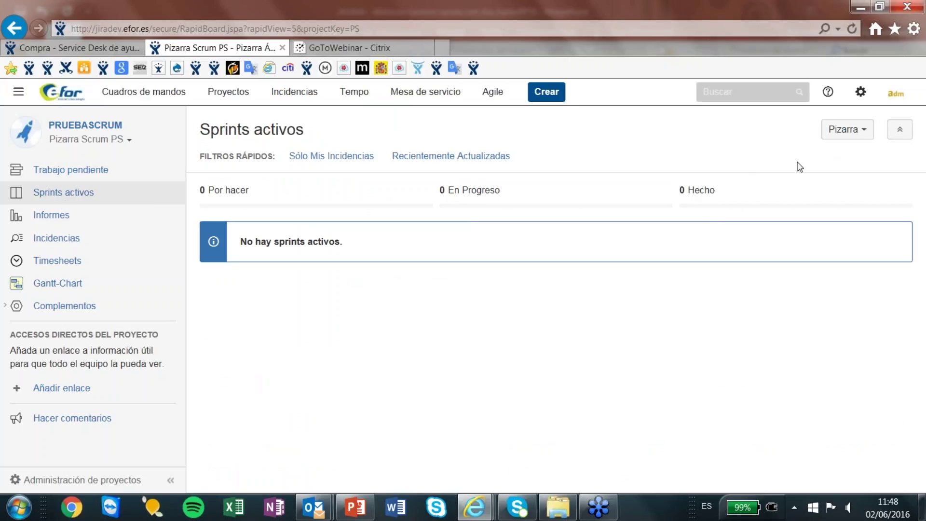
# Step: Start Sprint 3 from the backlog, running from 02/jun/16 11:48 AM to 13/jun/16 11:48 AM
pyautogui.click(69, 172)
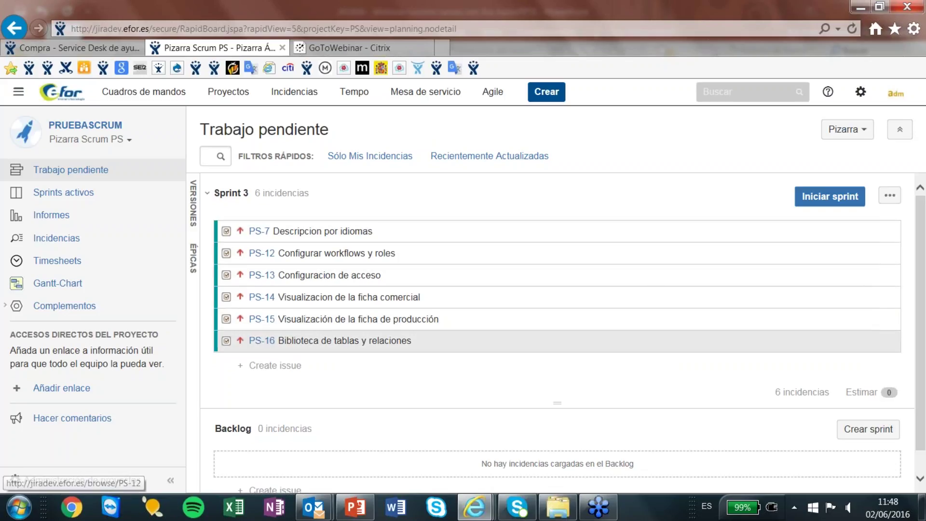
pyautogui.click(824, 202)
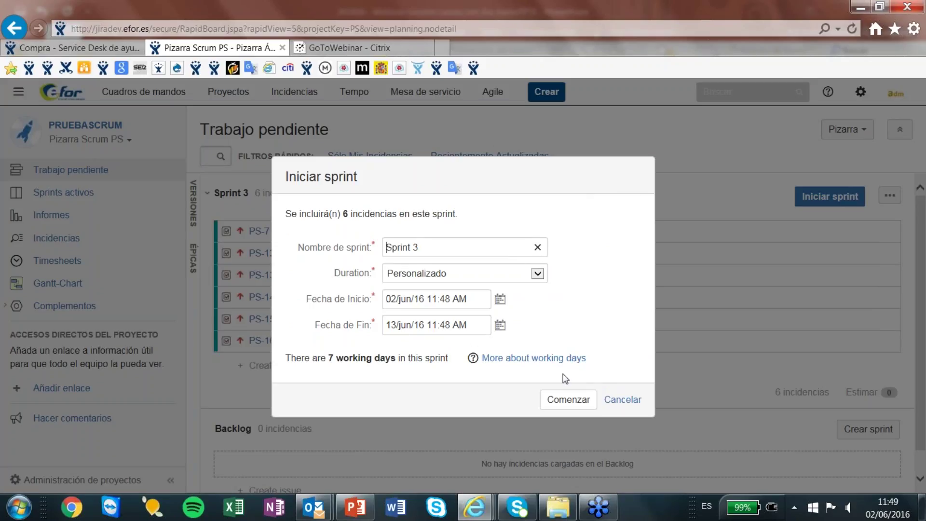
pyautogui.click(568, 400)
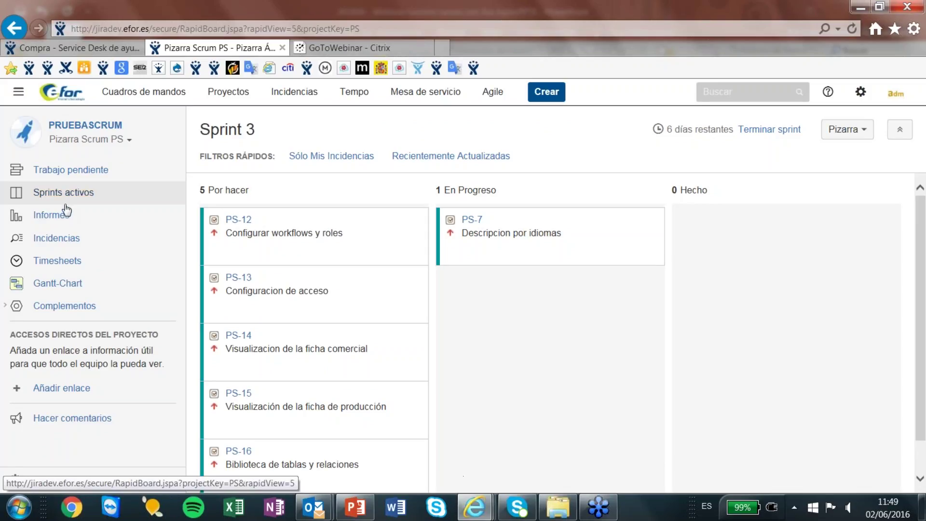
# Step: View the project's Reporte de Sprint for Sprint 2 and its Trabajo por hacer de la entrega report, and check the other report types
pyautogui.click(863, 131)
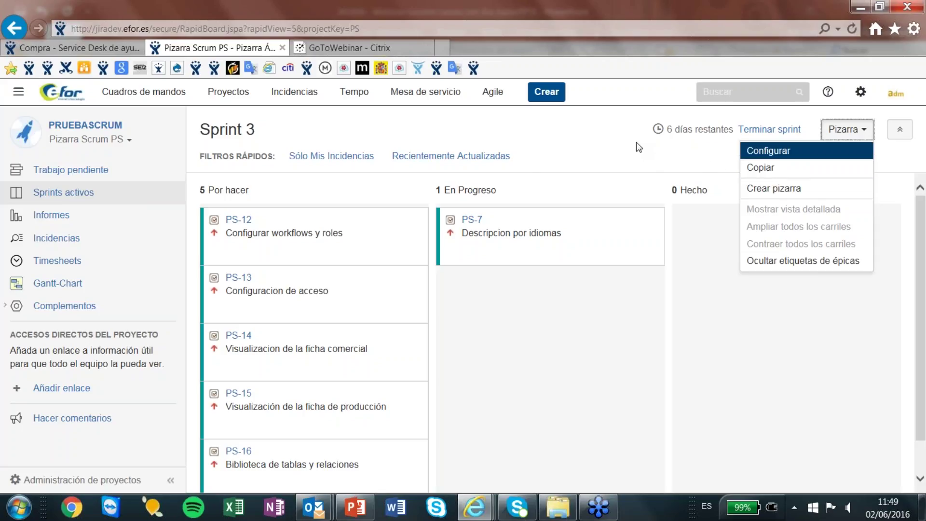
pyautogui.click(64, 220)
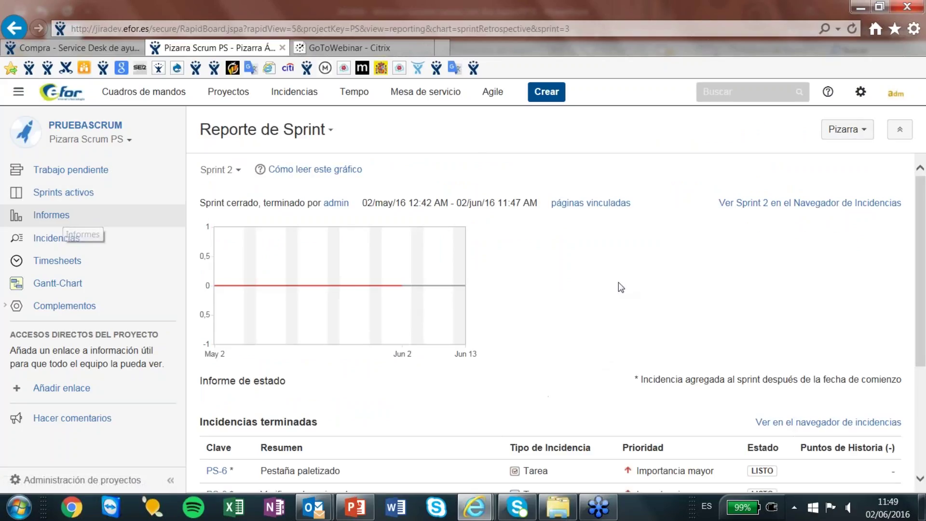
pyautogui.click(329, 130)
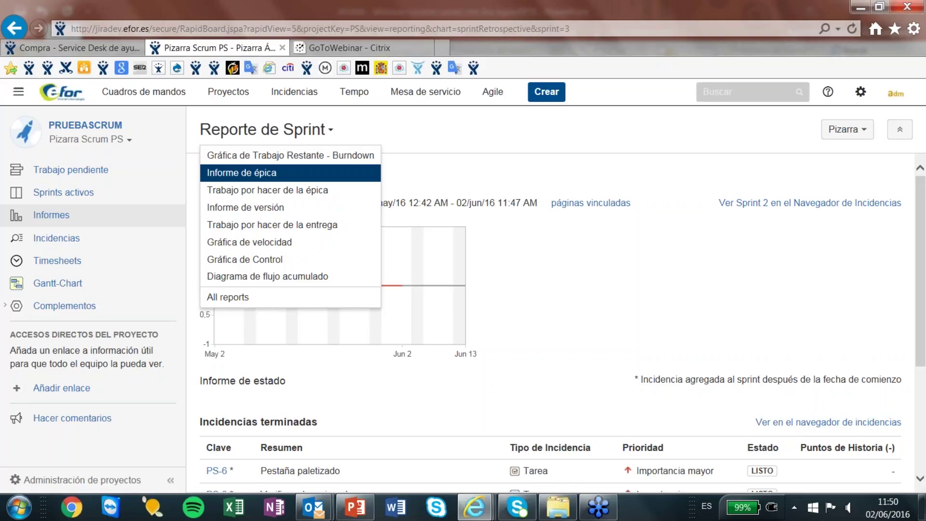
pyautogui.click(275, 225)
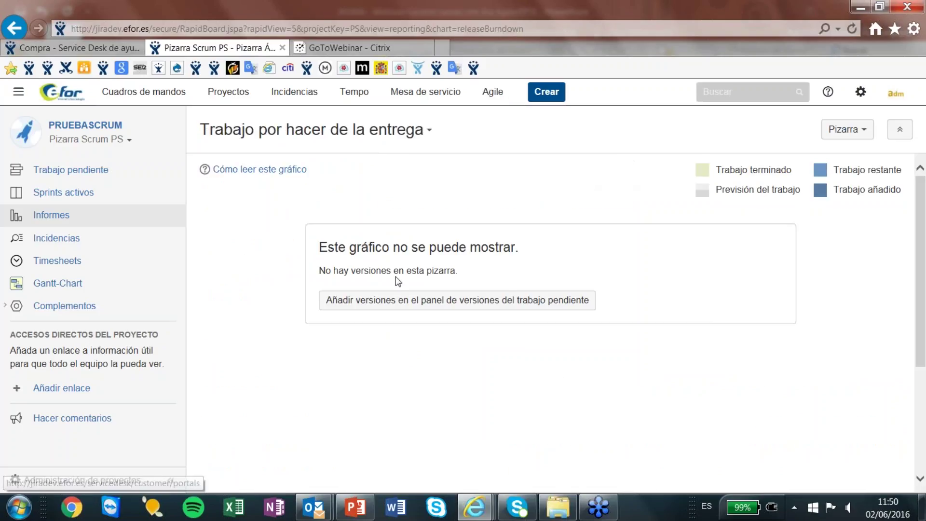
pyautogui.click(428, 130)
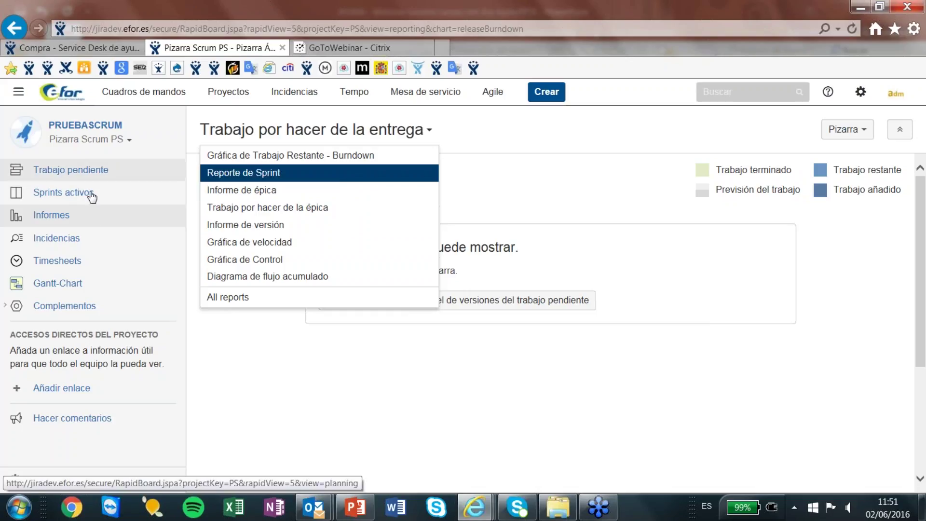
pyautogui.click(393, 399)
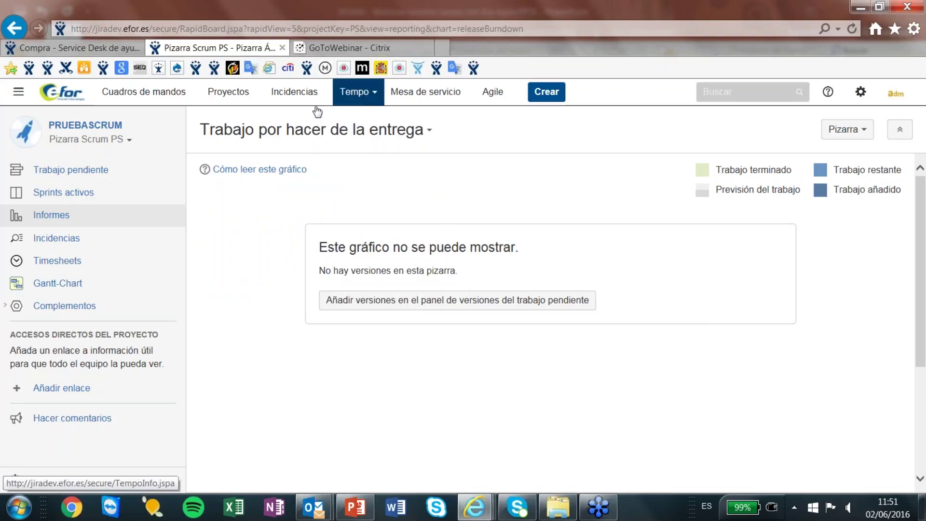
# Step: Switch to the PRUEBAKANBAM project, open its Kanban board, and move PK-8 Edición de OT - Materiales from Backlog to Por hacer
pyautogui.click(251, 90)
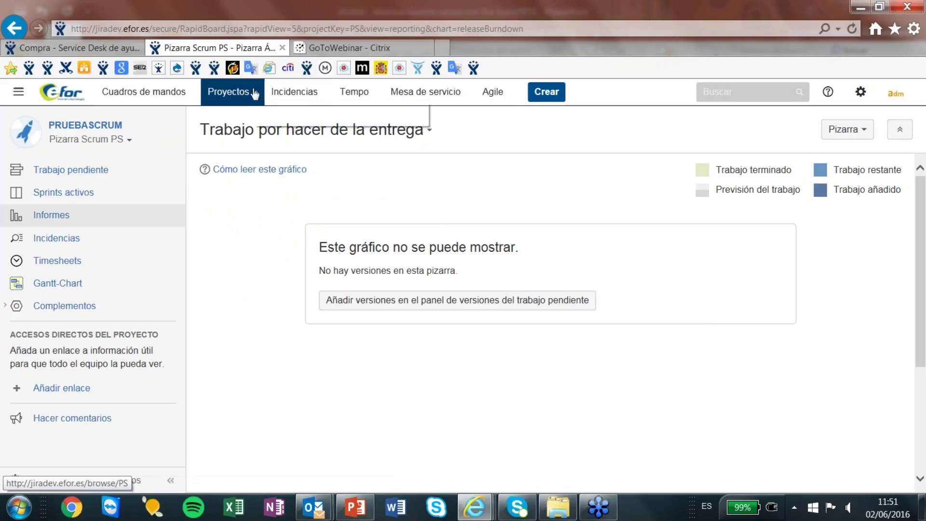
pyautogui.click(263, 207)
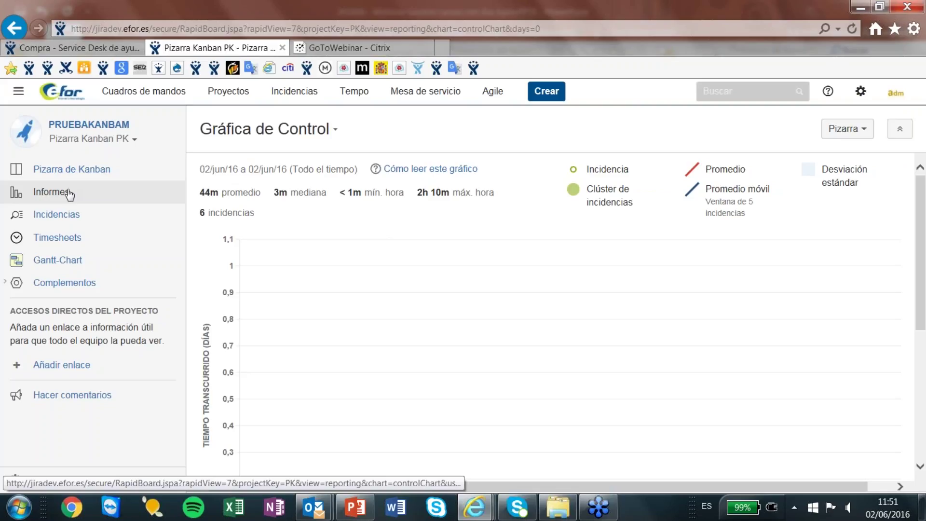
pyautogui.click(57, 169)
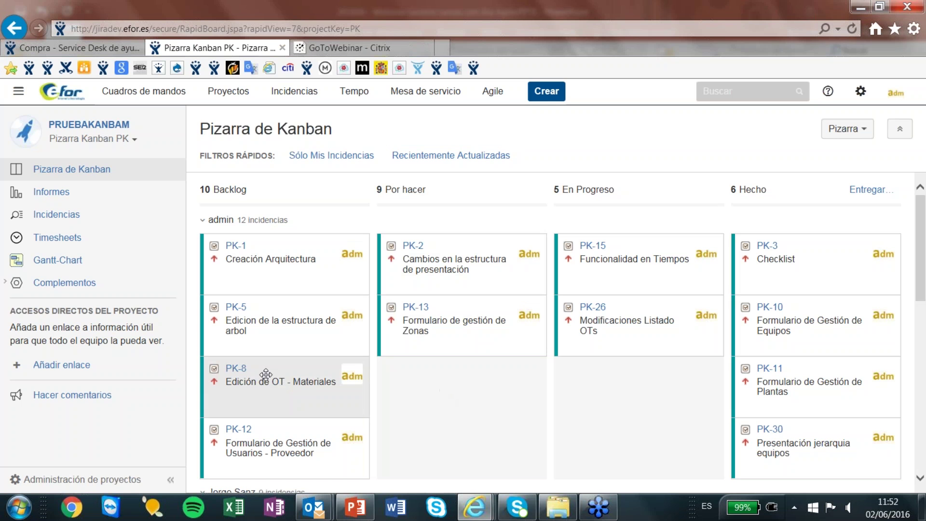
pyautogui.moveTo(261, 392); pyautogui.dragTo(444, 407)
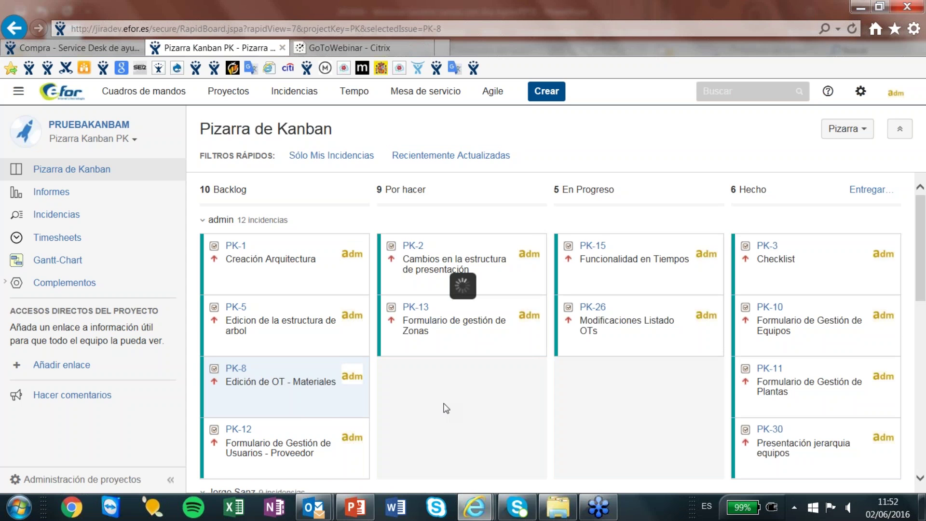
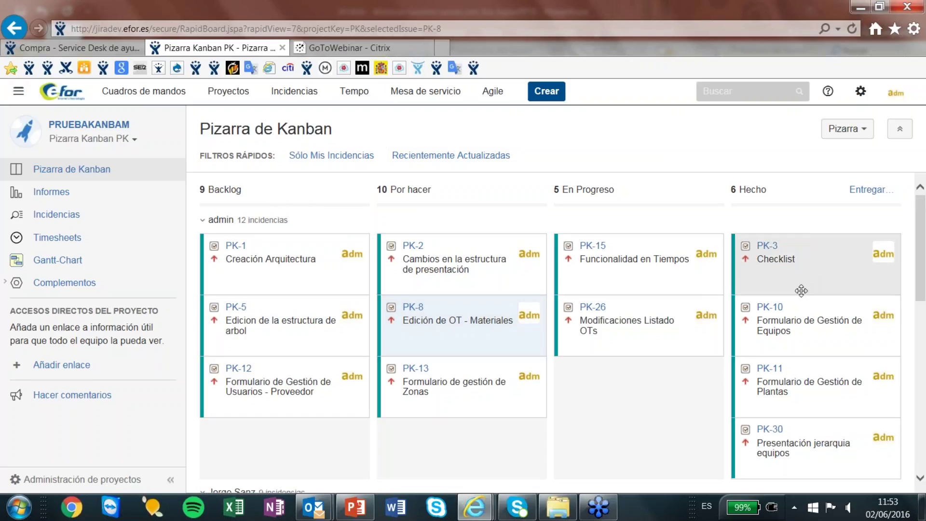
# Step: Examine the issues in each assignee's swimlane on the Kanban board
pyautogui.scroll(-4, 800, 291)
pyautogui.scroll(-1, 801, 291)
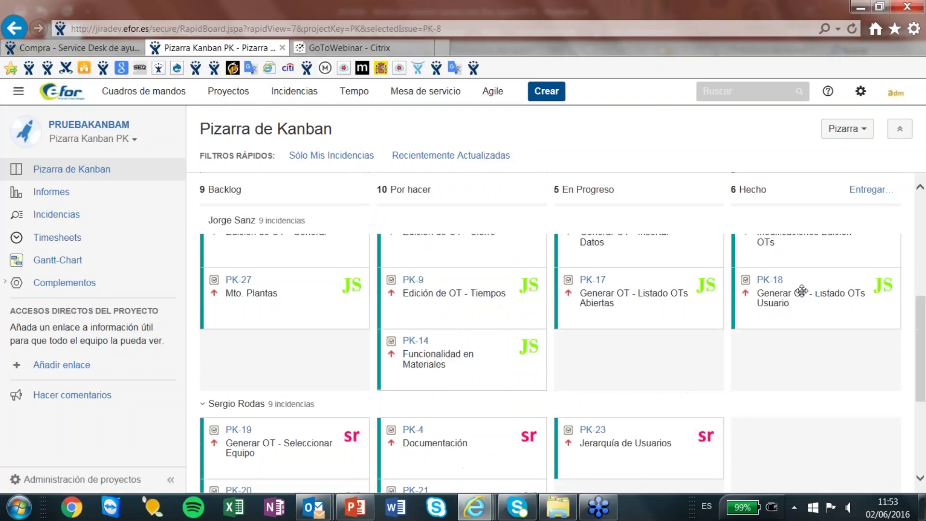
pyautogui.scroll(6, 801, 270)
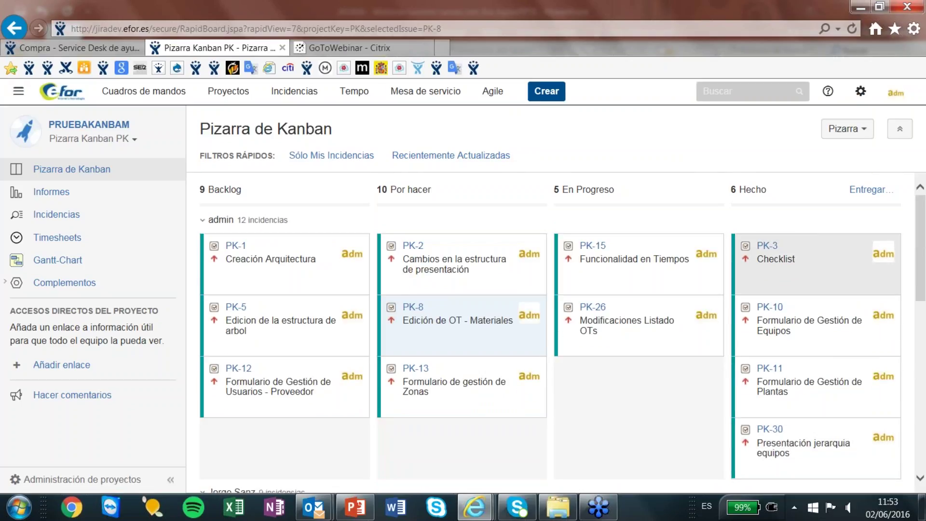
pyautogui.scroll(-5, 821, 381)
pyautogui.scroll(-4, 820, 380)
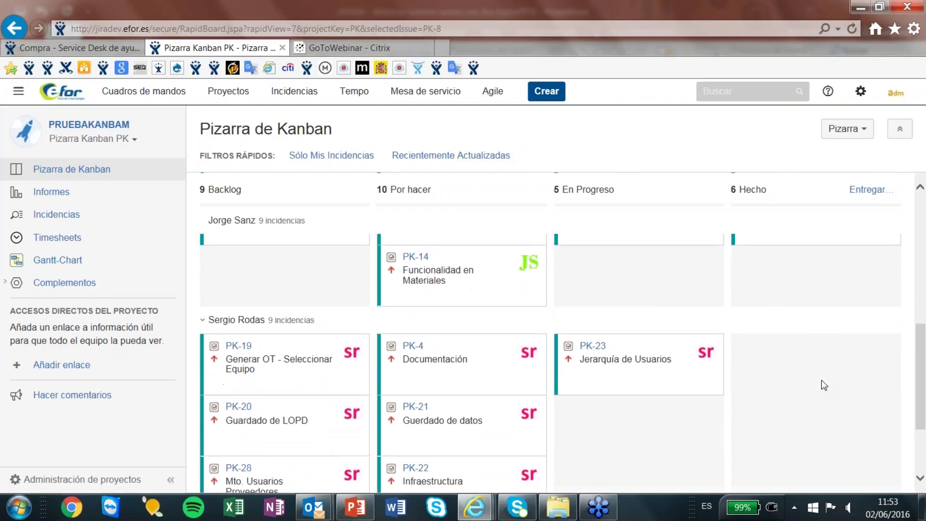
# Step: Release the issues in the Hecho column as version V1, keeping the publication date 2/jun/16
pyautogui.scroll(8, 820, 380)
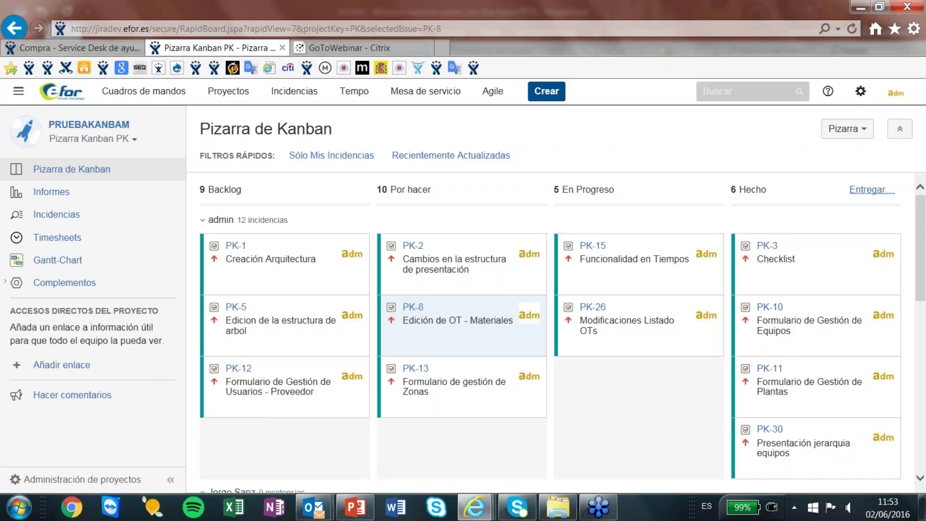
pyautogui.click(868, 191)
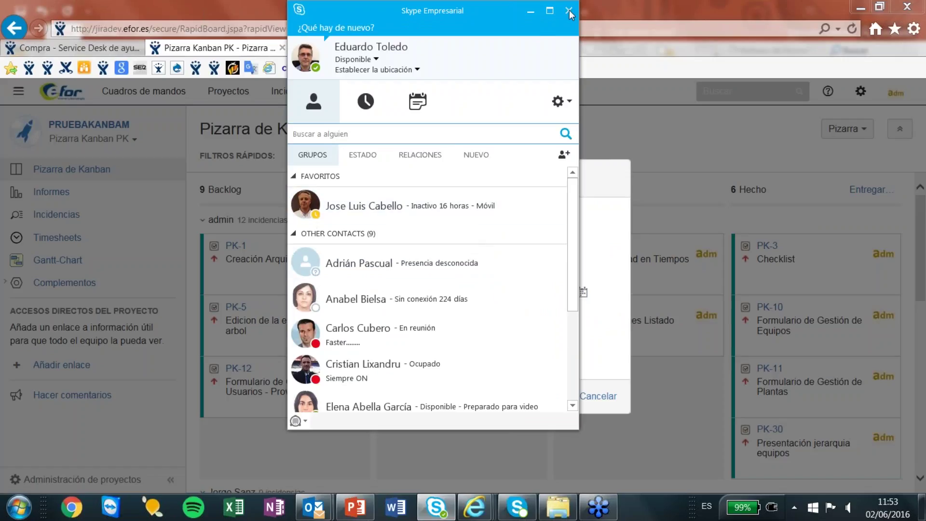
pyautogui.click(529, 11)
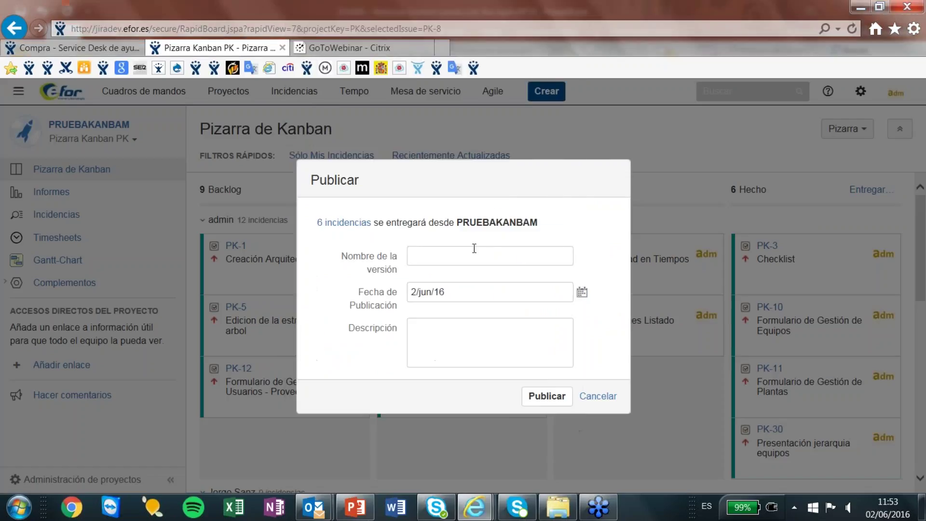
pyautogui.write('V1')
pyautogui.click(541, 400)
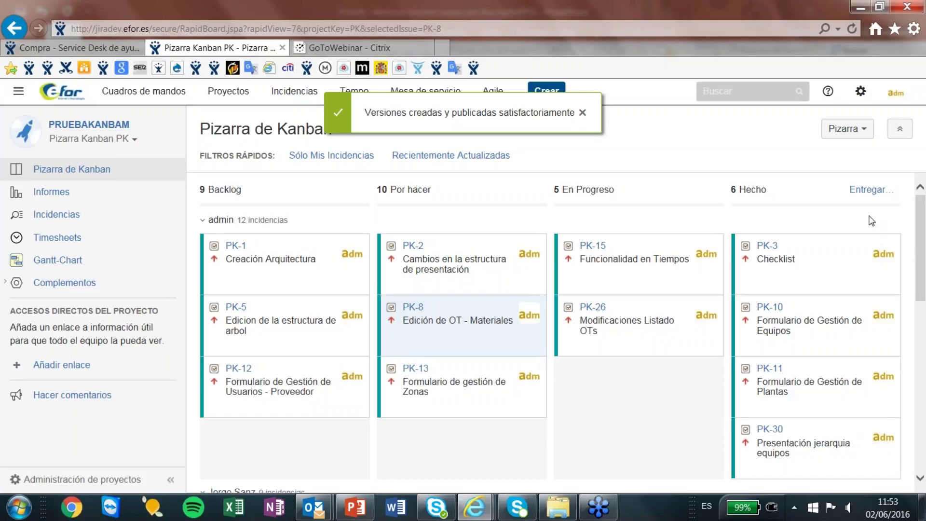
pyautogui.click(76, 169)
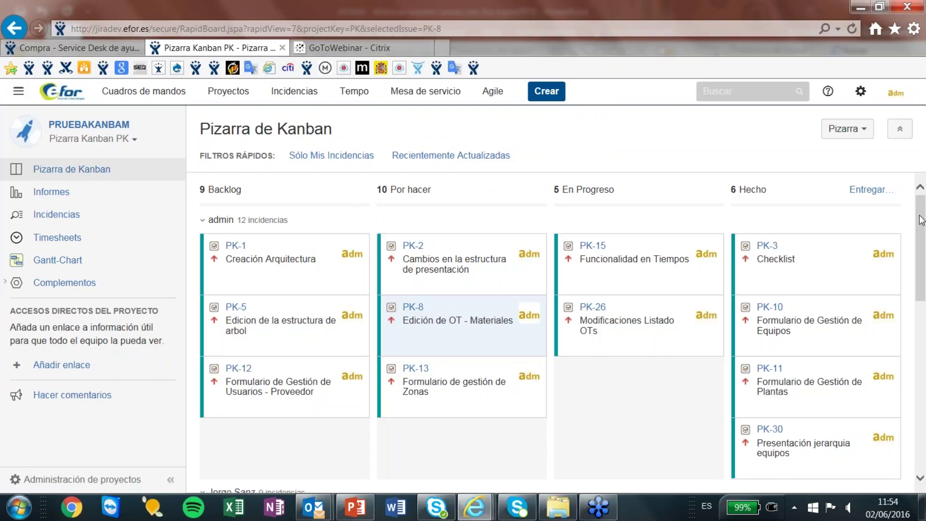
# Step: Try to release the Hecho column's issues again under the version name V1
pyautogui.moveTo(923, 222); pyautogui.dragTo(906, 176)
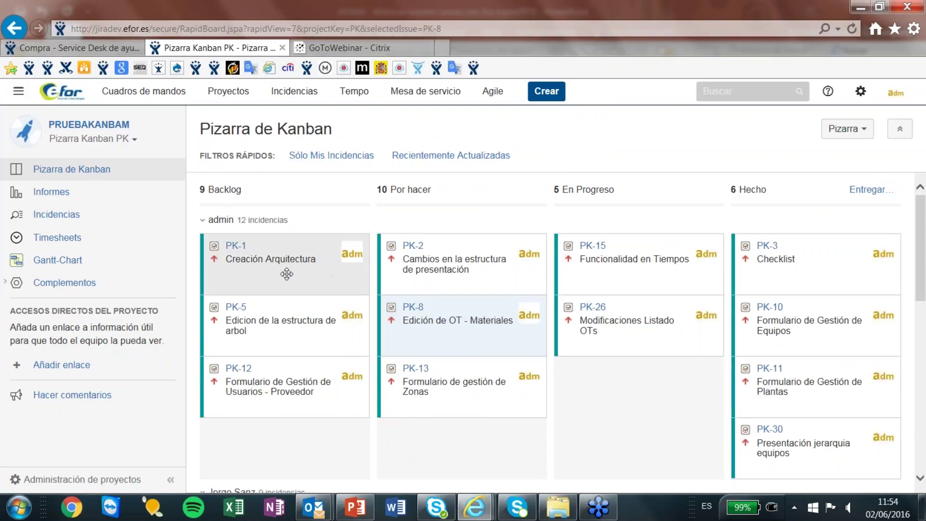
pyautogui.click(872, 190)
pyautogui.click(441, 264)
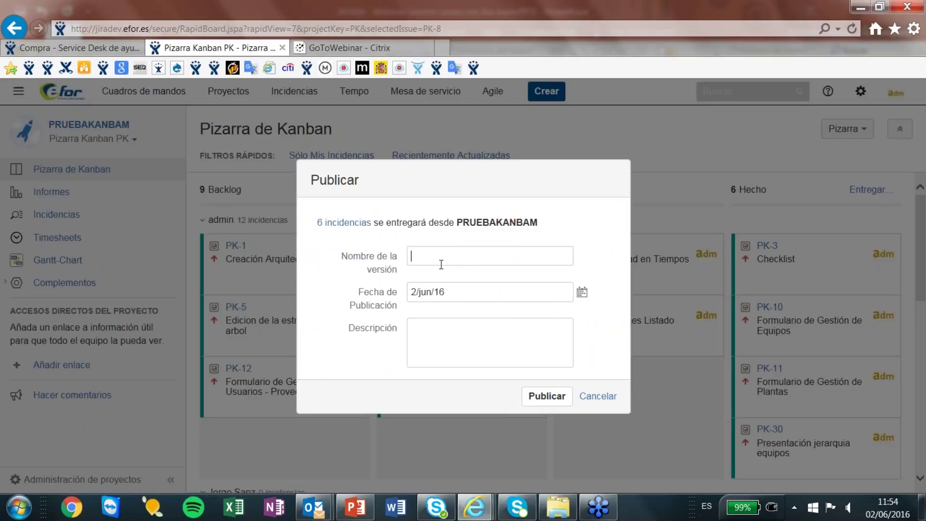
pyautogui.write('V1')
pyautogui.click(546, 396)
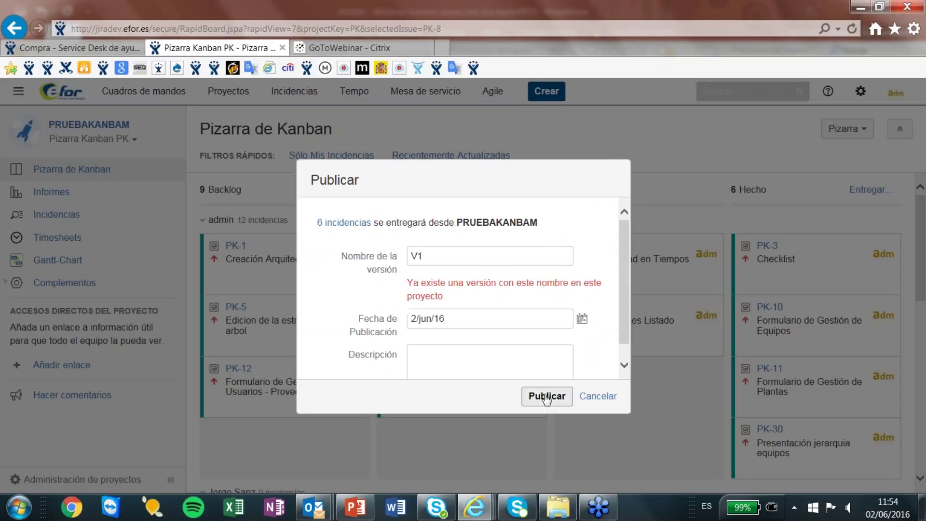
pyautogui.click(601, 397)
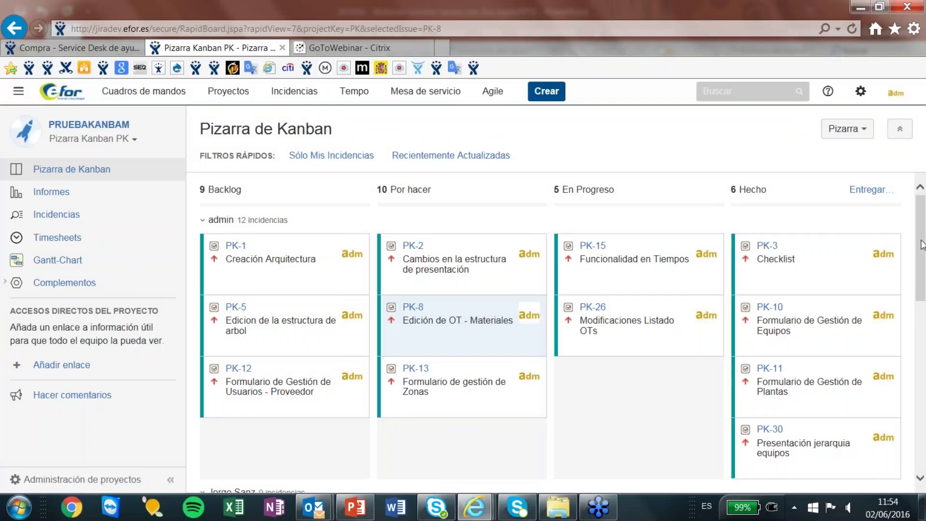
# Step: Review the details and edit form of PK-3 Checklist, leaving its fields unedited, and close its detail view
pyautogui.moveTo(922, 246)
pyautogui.mouseDown()
pyautogui.moveTo(923, 370)
pyautogui.moveTo(922, 229)
pyautogui.mouseUp()
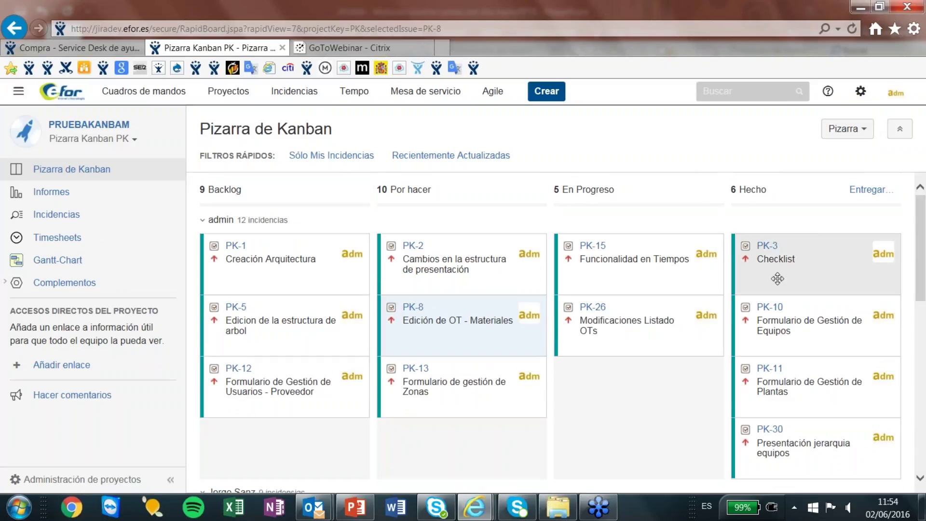
pyautogui.moveTo(922, 280); pyautogui.dragTo(913, 256)
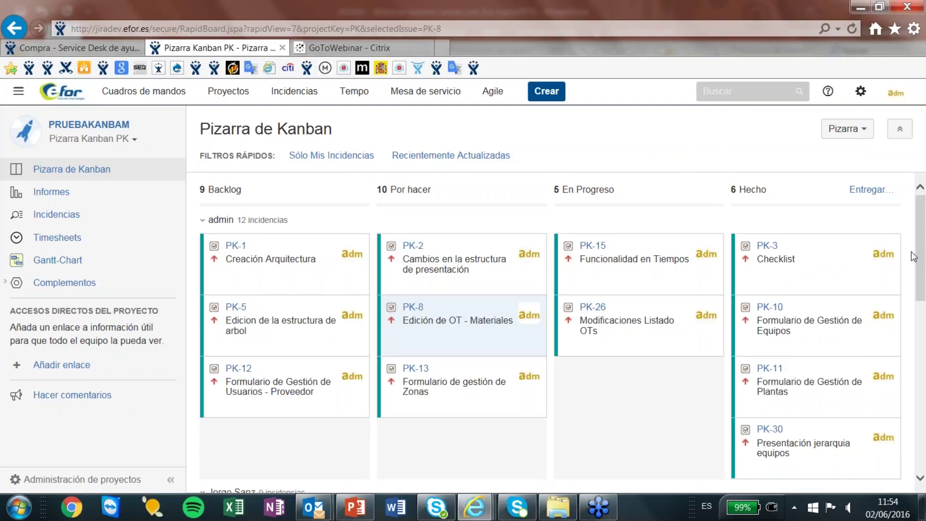
pyautogui.click(767, 250)
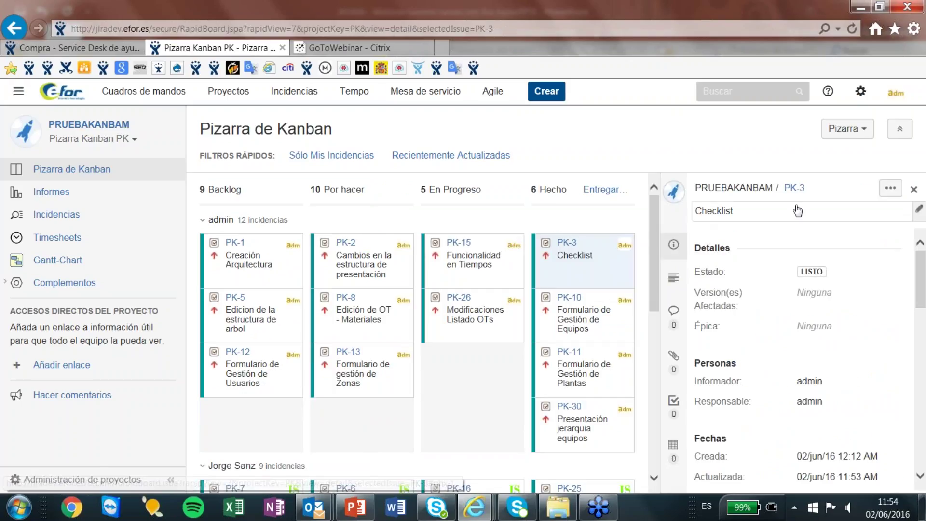
pyautogui.click(890, 188)
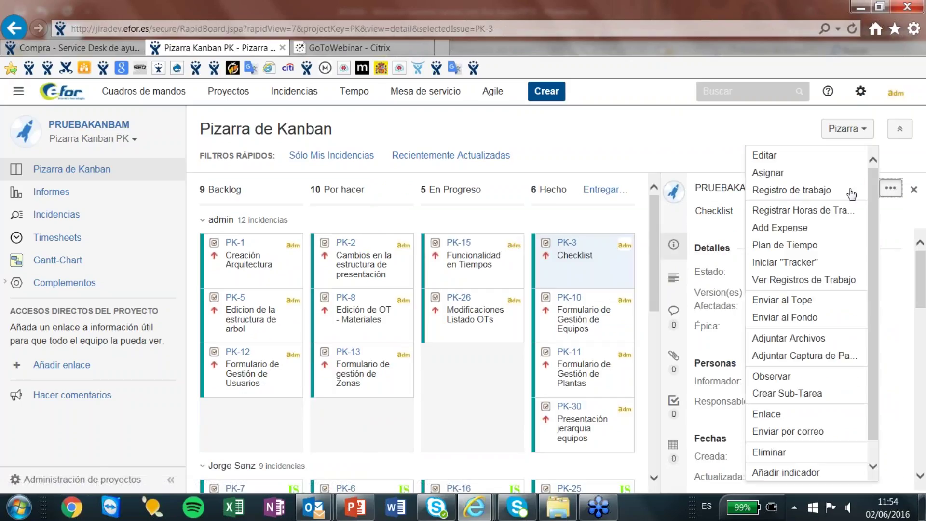
pyautogui.click(768, 159)
pyautogui.scroll(-5, 568, 265)
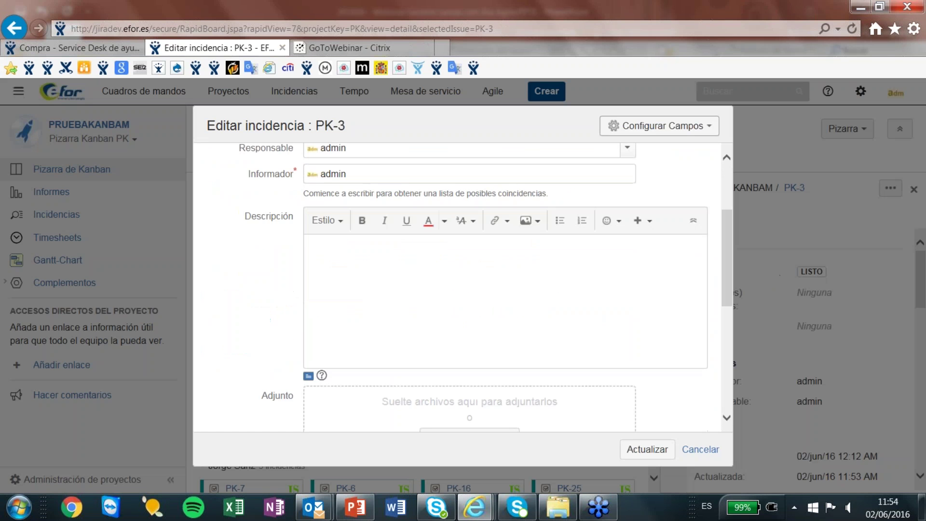
pyautogui.scroll(-3, 568, 265)
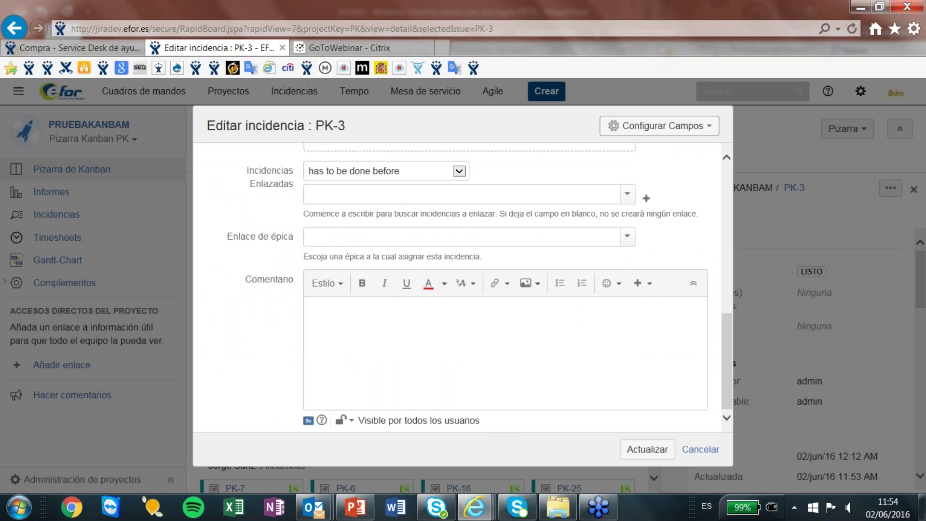
pyautogui.scroll(6, 568, 264)
pyautogui.scroll(3, 567, 261)
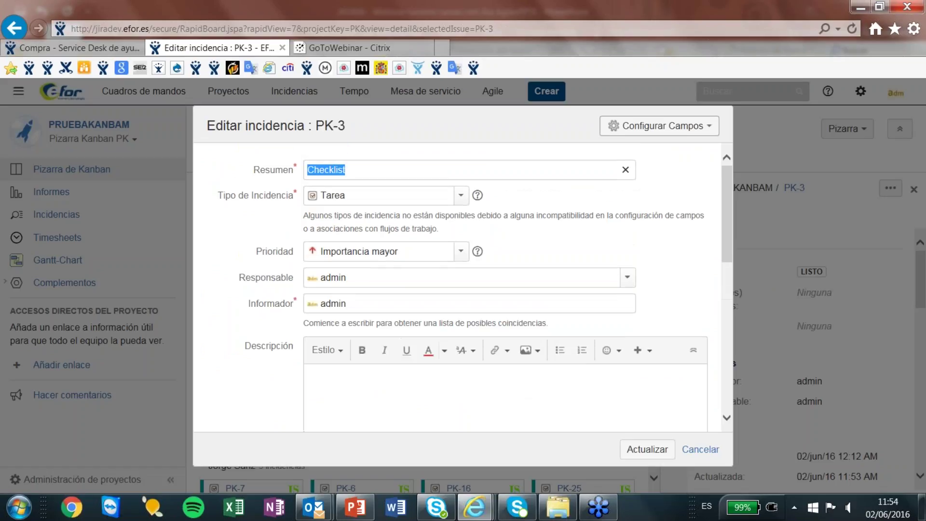
pyautogui.click(707, 447)
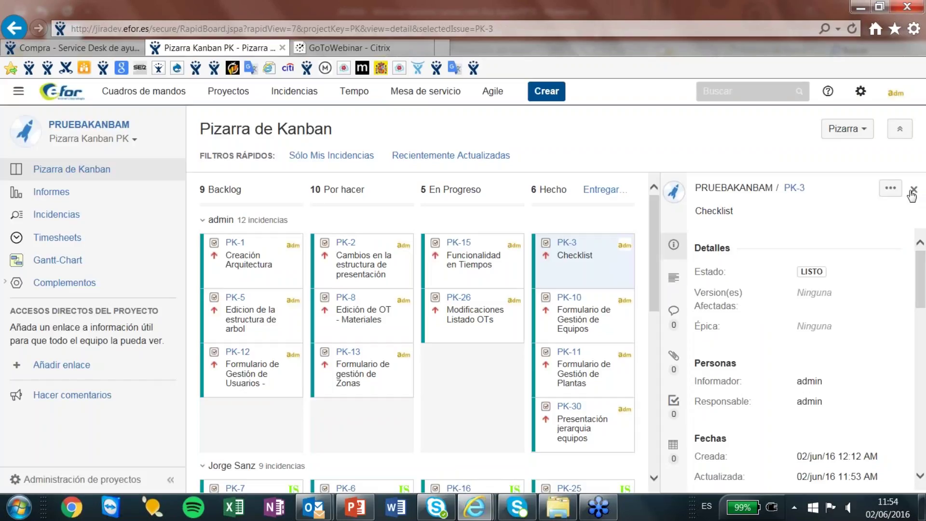
pyautogui.click(913, 190)
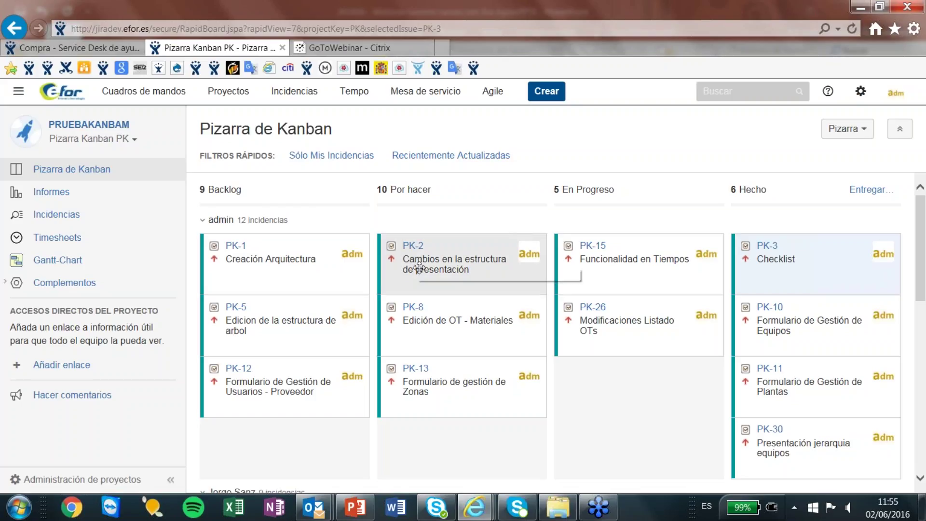
pyautogui.scroll(-1, 606, 412)
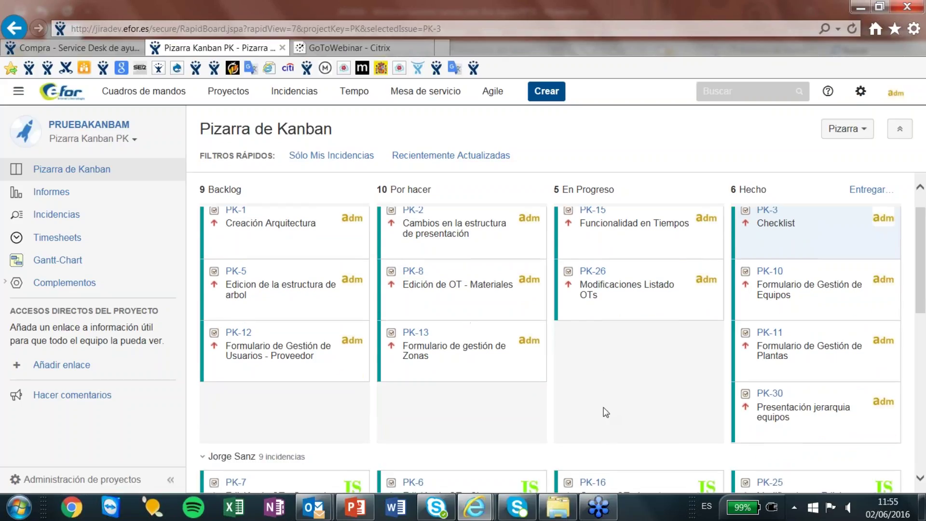
pyautogui.scroll(1, 598, 395)
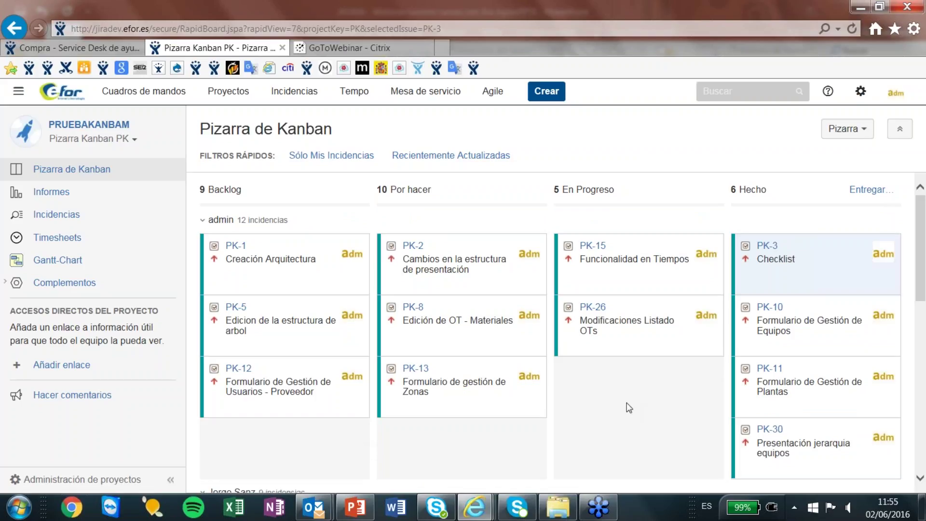
pyautogui.scroll(-1, 629, 408)
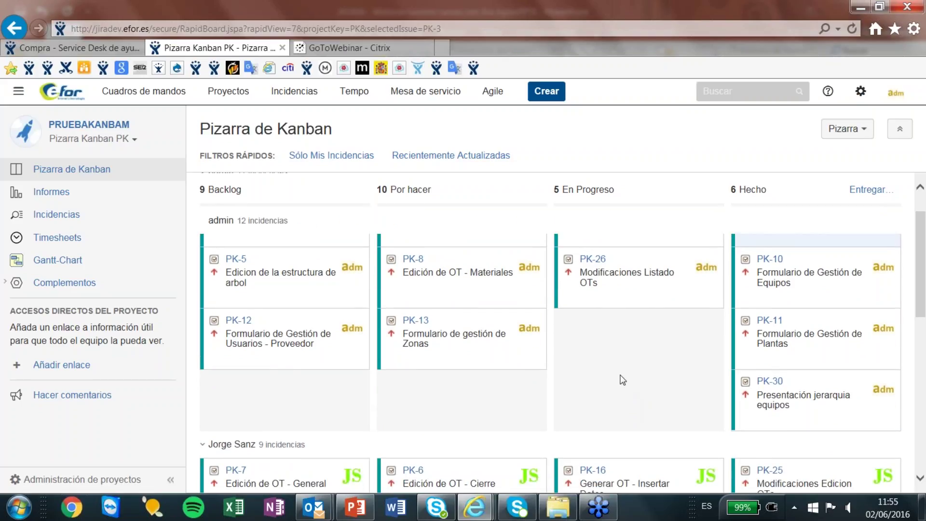
pyautogui.scroll(1, 622, 380)
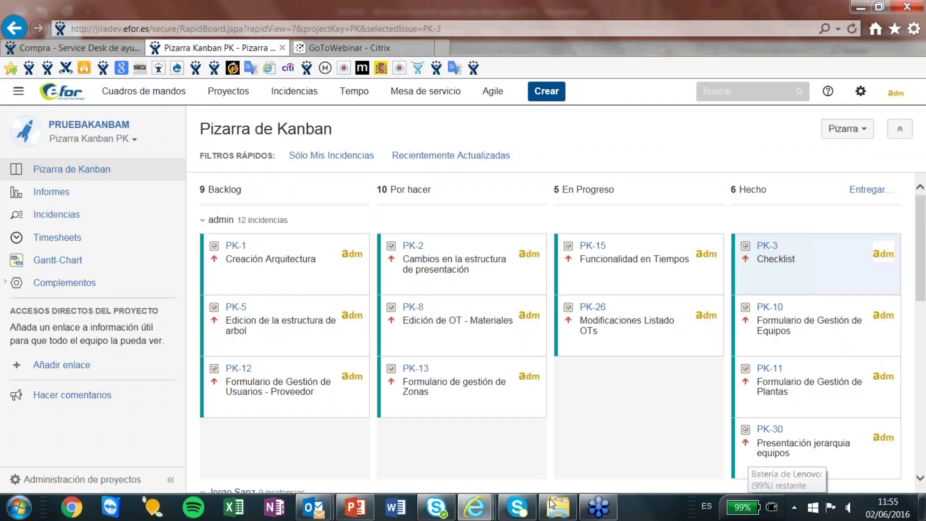
pyautogui.moveTo(542, 499)
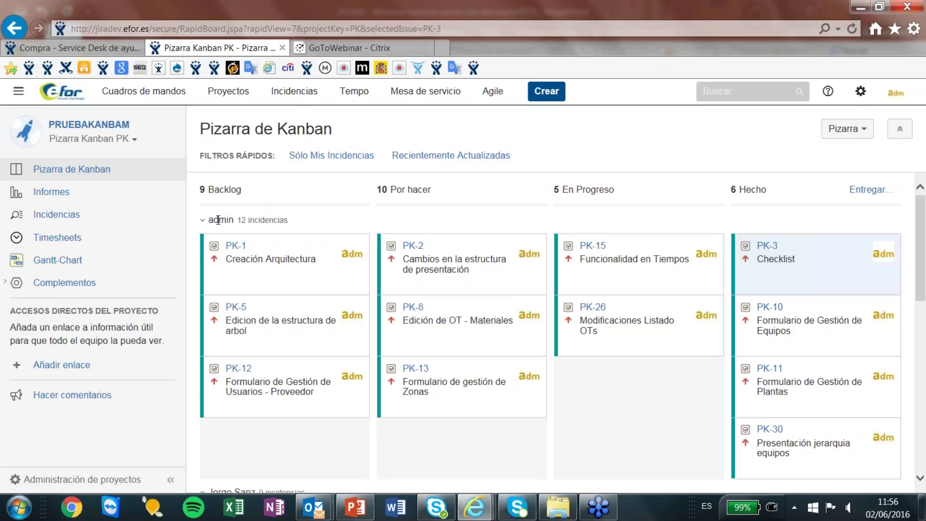
# Step: Collapse all three assignee swimlanes on the Kanban board, and expand the admin swimlane and the one below it again
pyautogui.click(202, 223)
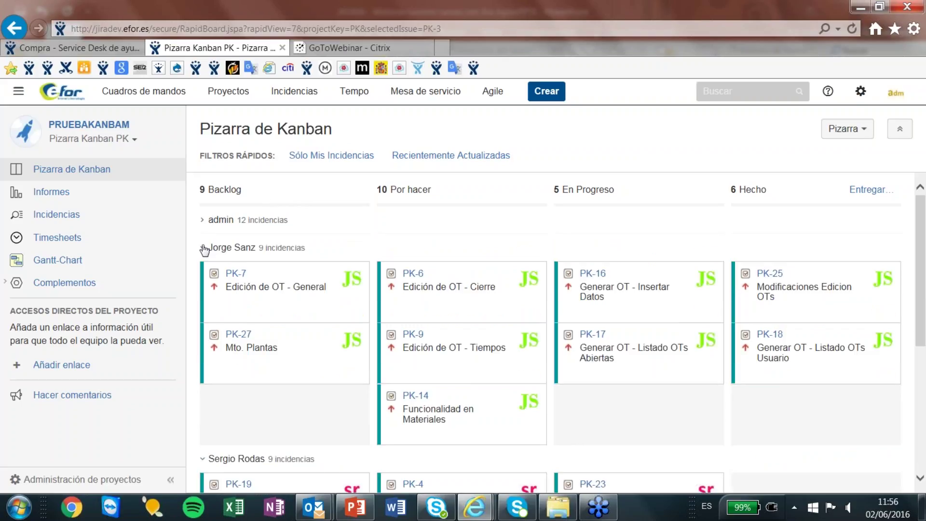
pyautogui.click(202, 247)
pyautogui.click(203, 275)
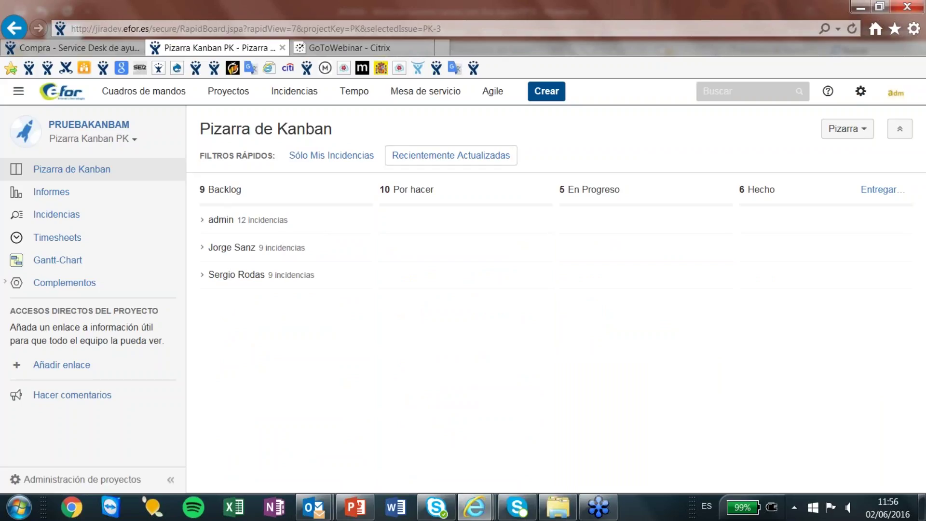
pyautogui.click(203, 220)
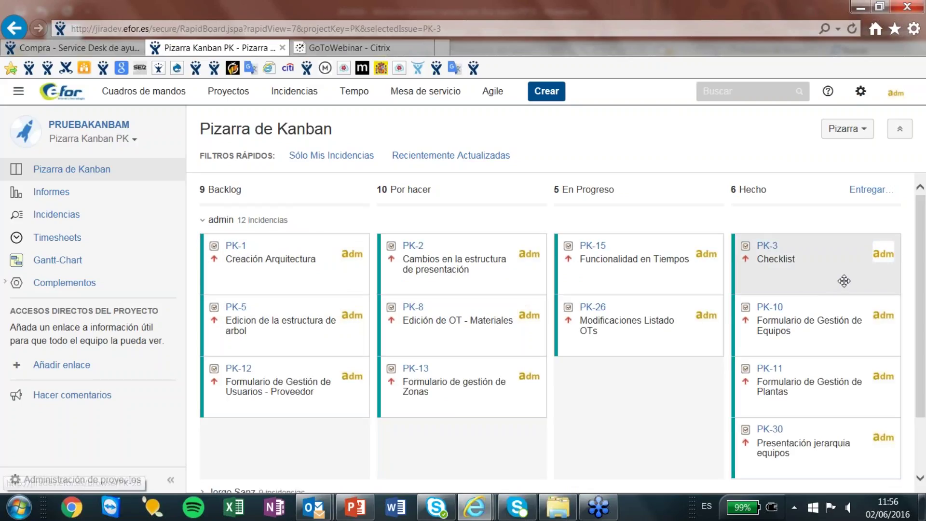
pyautogui.scroll(-2, 921, 247)
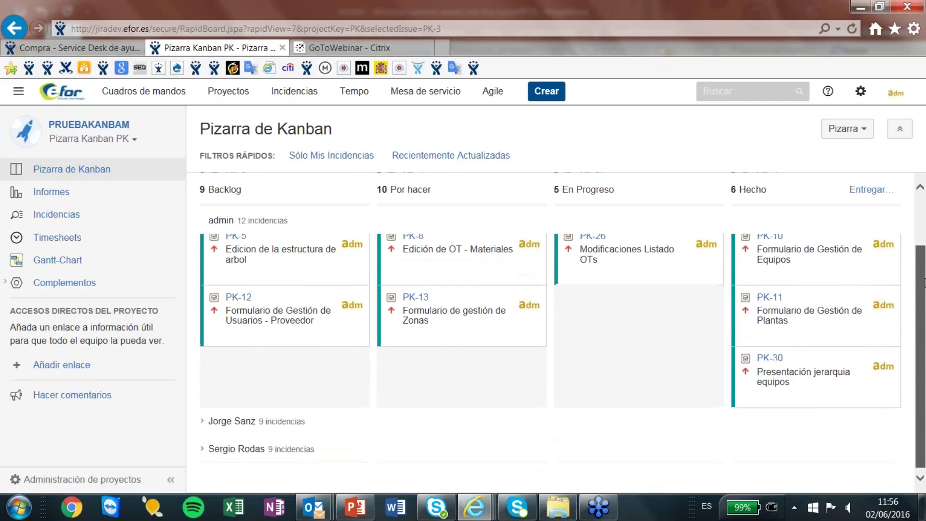
pyautogui.click(362, 430)
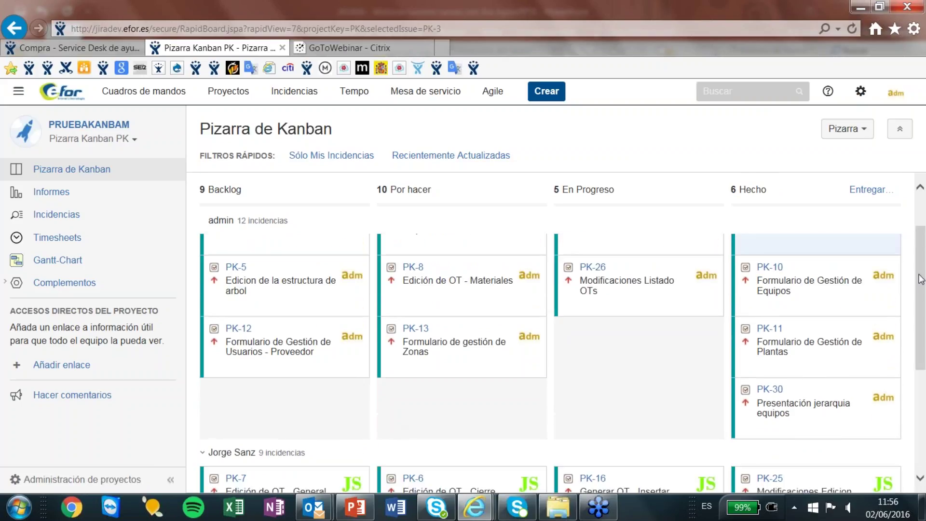
# Step: Examine the issues across the columns in the two expanded swimlanes, selecting PK-13 Formulario de gestión de Zonas
pyautogui.scroll(-2, 921, 280)
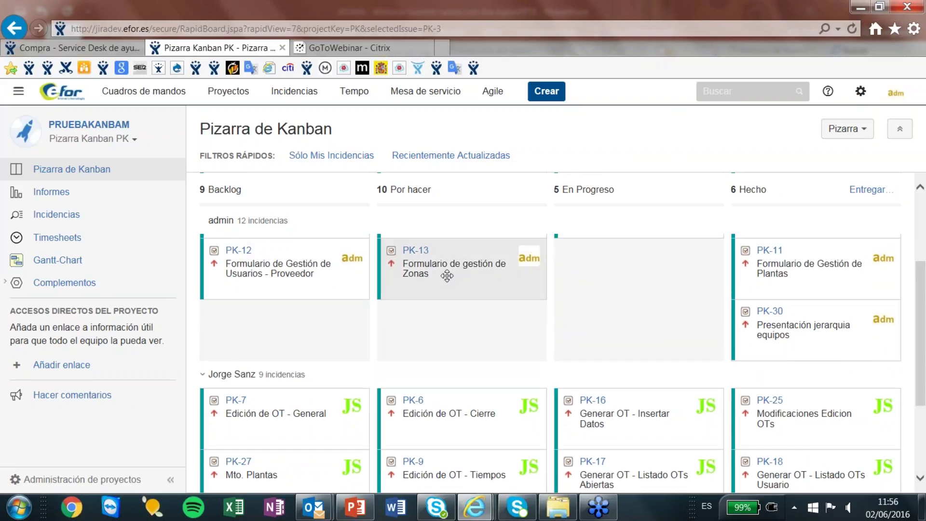
pyautogui.moveTo(446, 274); pyautogui.dragTo(444, 311)
pyautogui.scroll(-2, 515, 349)
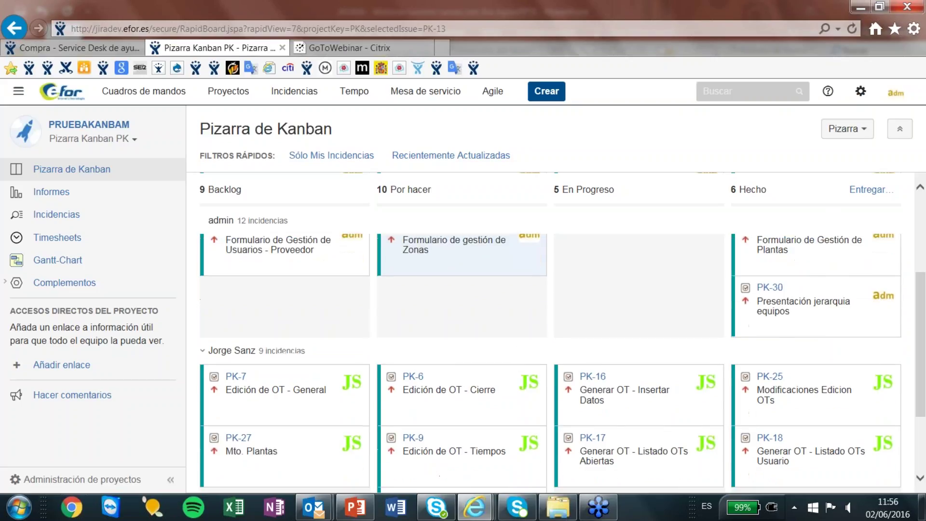
pyautogui.scroll(-3, 320, 355)
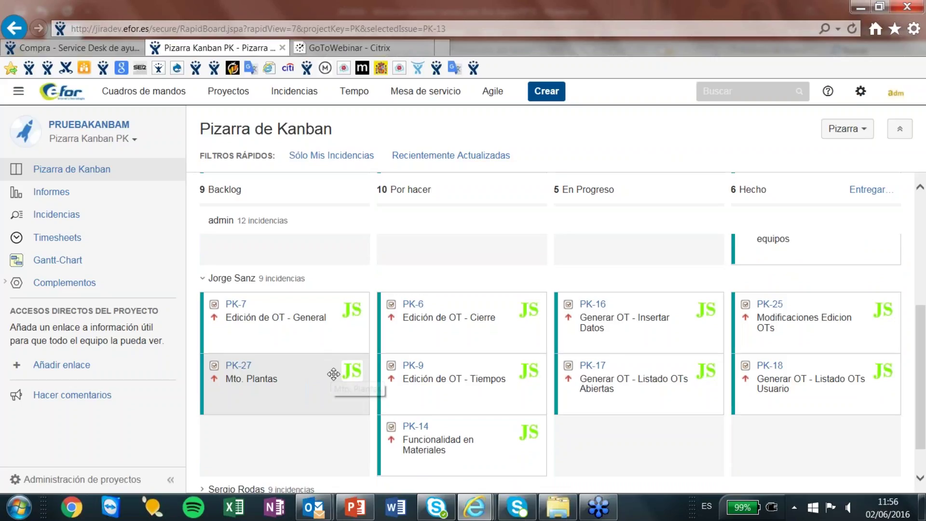
pyautogui.scroll(-2, 318, 360)
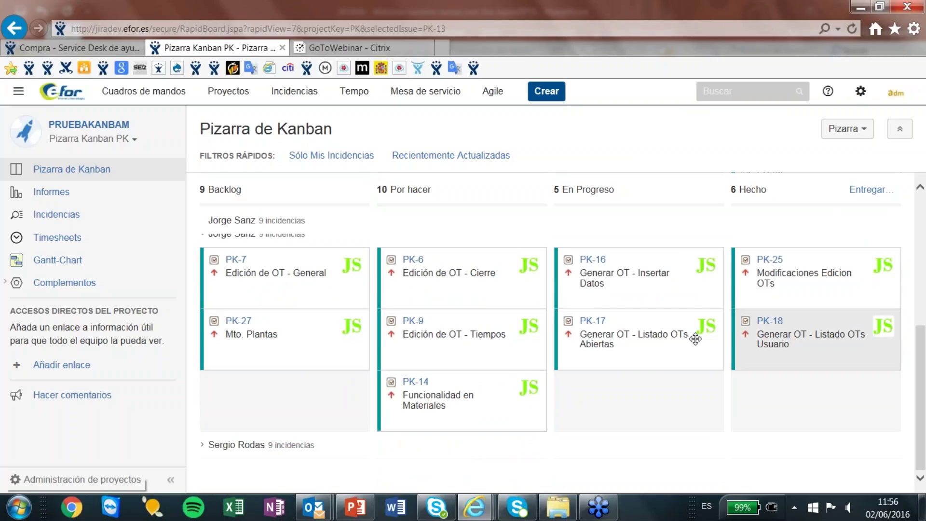
pyautogui.scroll(8, 434, 337)
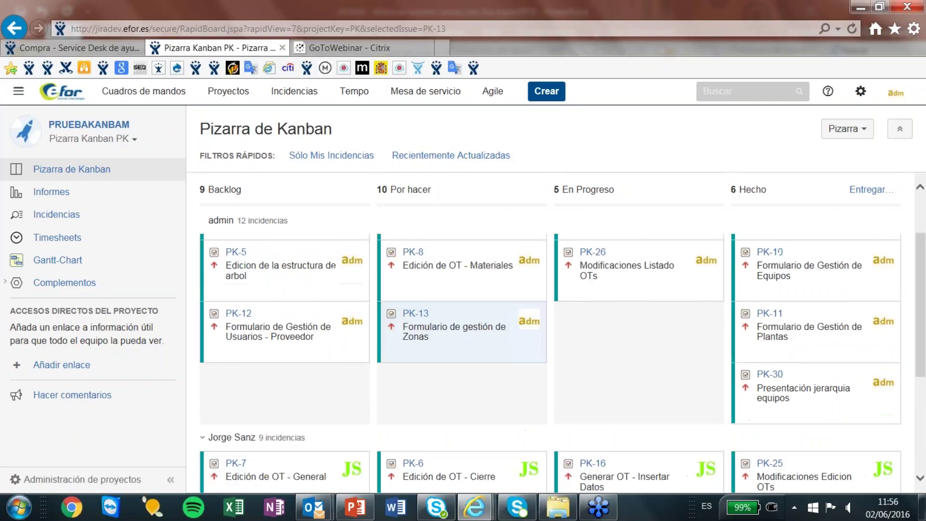
pyautogui.scroll(2, 434, 340)
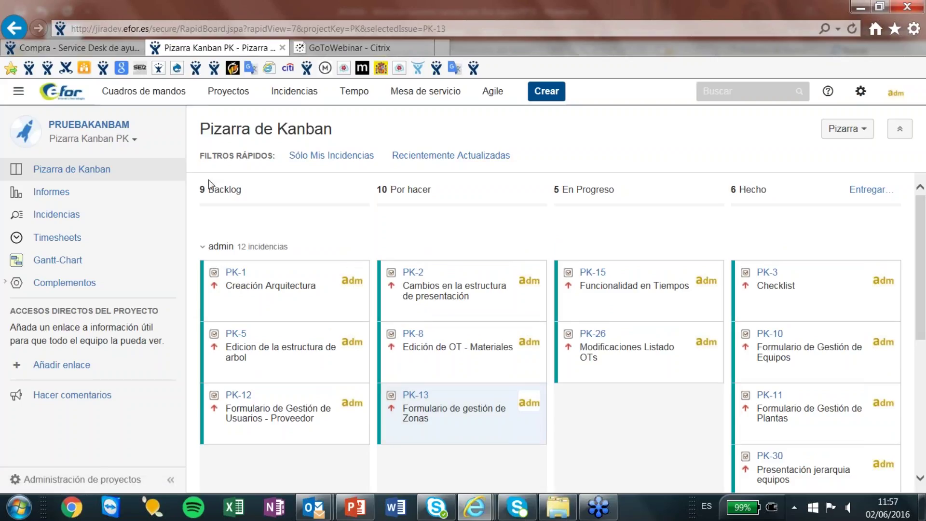
# Step: Open the AGILE dashboard and review its wallboard, remaining days, burndown and sprint health gadgets
pyautogui.click(192, 94)
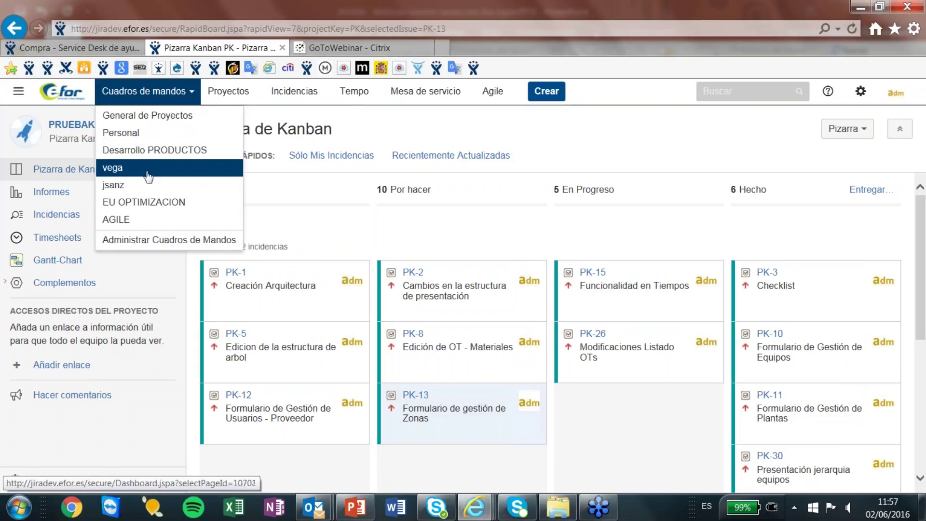
pyautogui.click(123, 227)
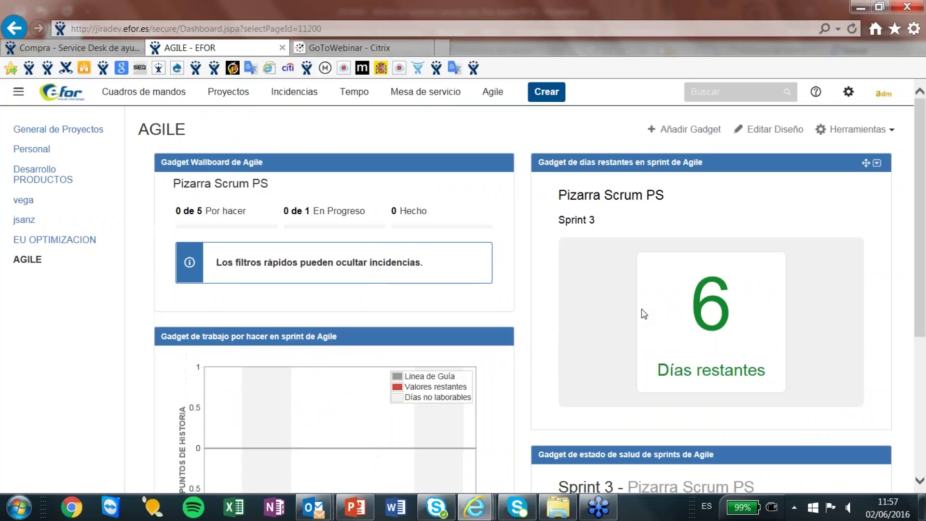
pyautogui.moveTo(922, 201)
pyautogui.mouseDown()
pyautogui.moveTo(924, 303)
pyautogui.moveTo(924, 218)
pyautogui.mouseUp()
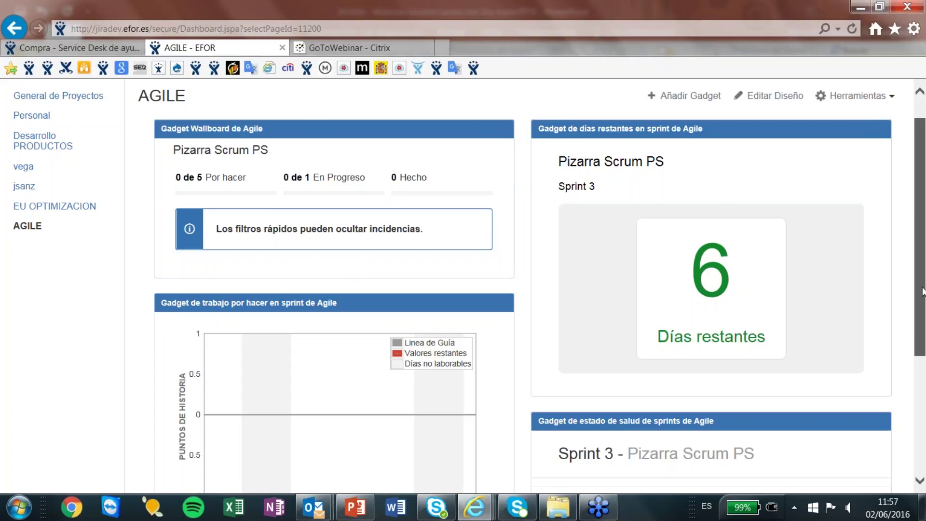
pyautogui.scroll(2, 921, 256)
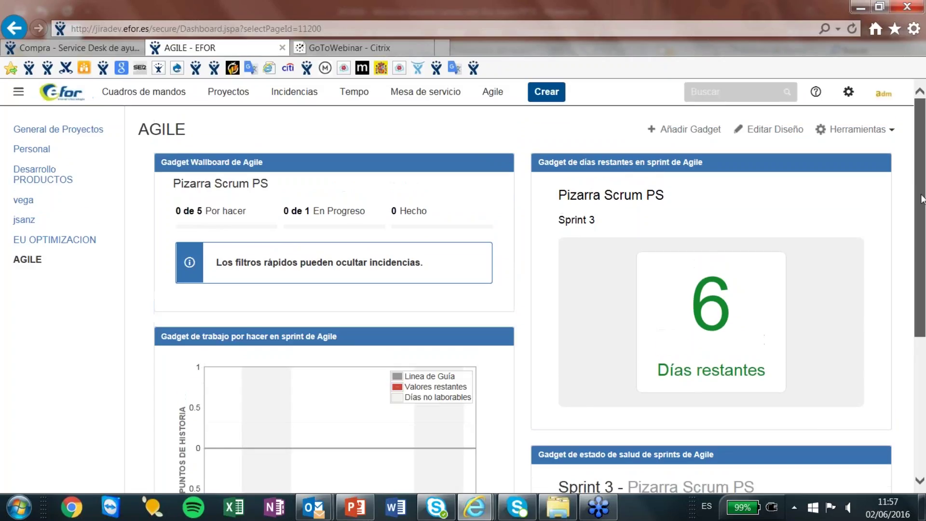
# Step: Switch to the Desarrollo PRODUCTOS dashboard and view its statistics and pie chart gadgets
pyautogui.click(251, 91)
pyautogui.click(145, 92)
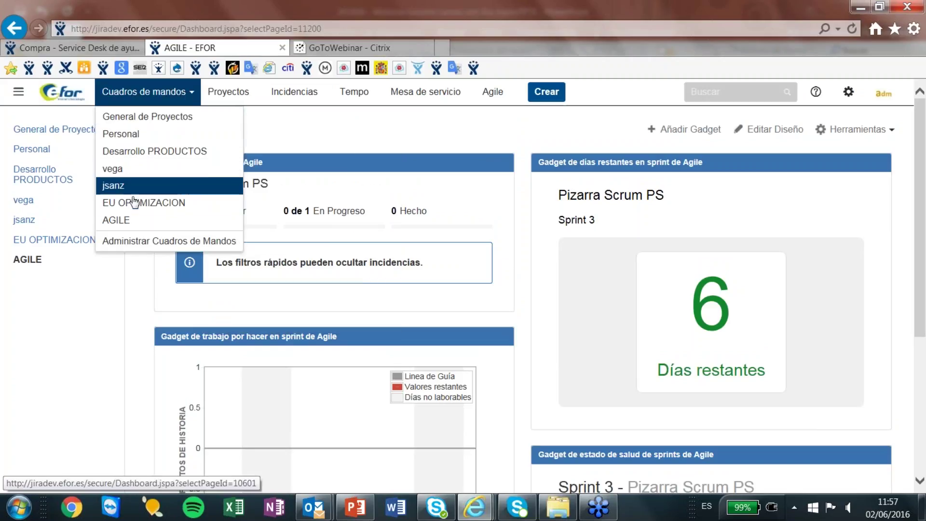
pyautogui.click(159, 151)
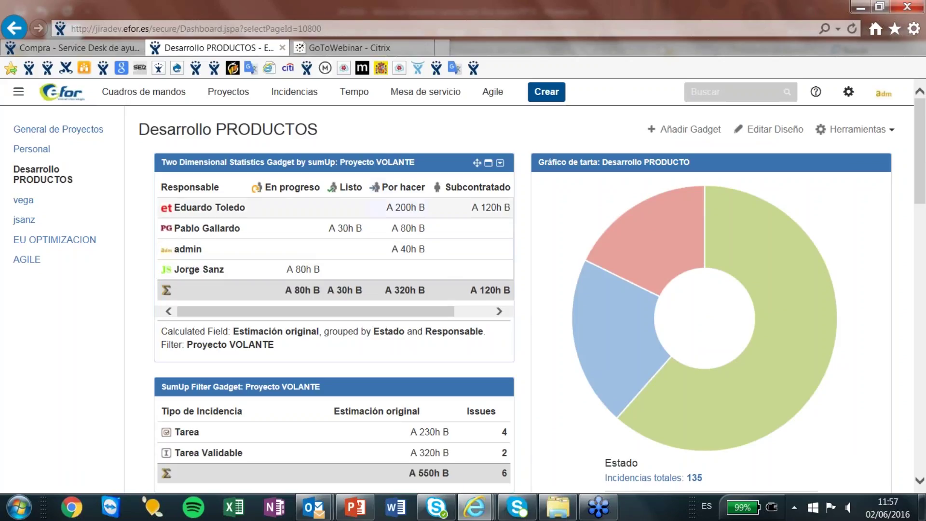
# Step: Browse the catalogue of gadgets that can be added to the Desarrollo PRODUCTOS dashboard, including the Agile ones, and close it without adding any
pyautogui.click(674, 134)
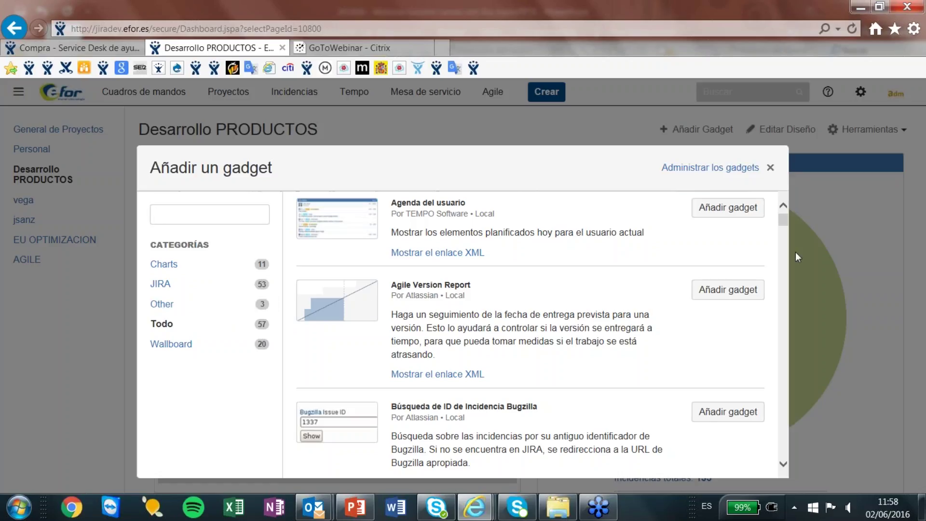
pyautogui.moveTo(780, 222); pyautogui.dragTo(778, 260)
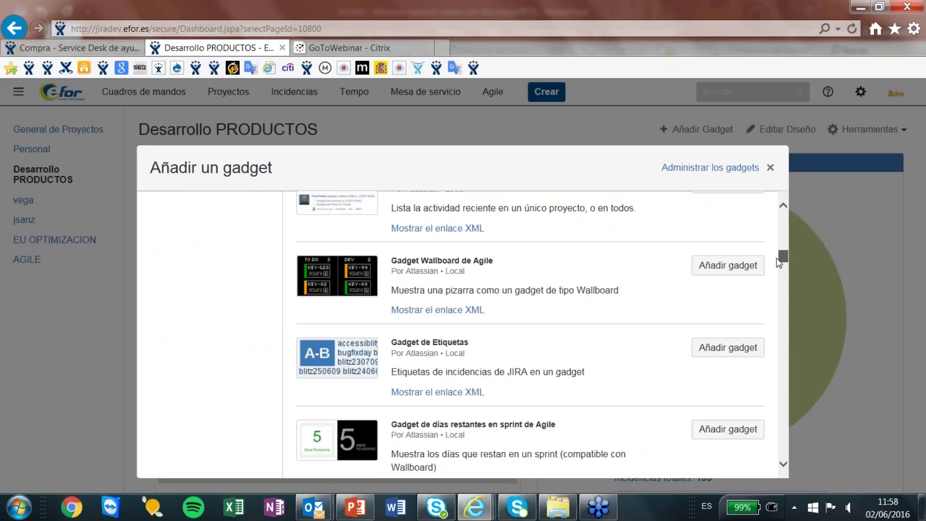
pyautogui.scroll(-5, 779, 262)
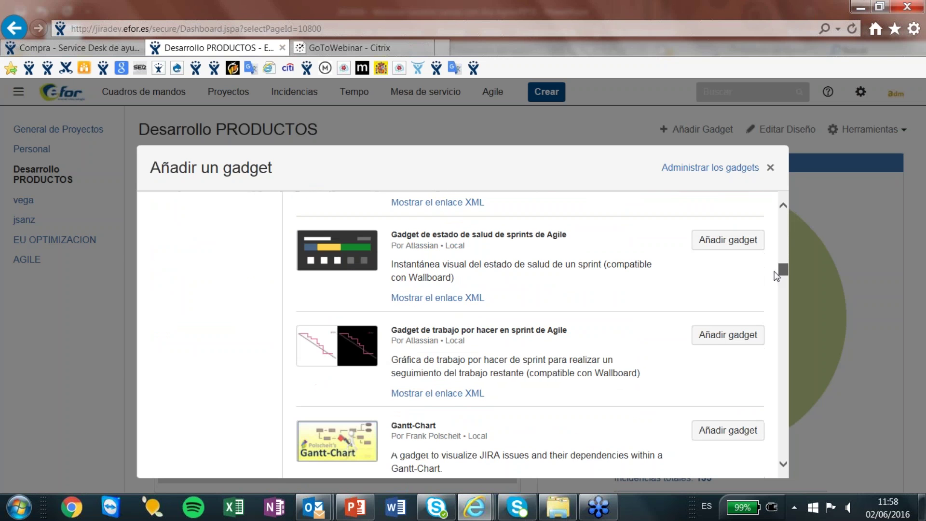
pyautogui.click(770, 168)
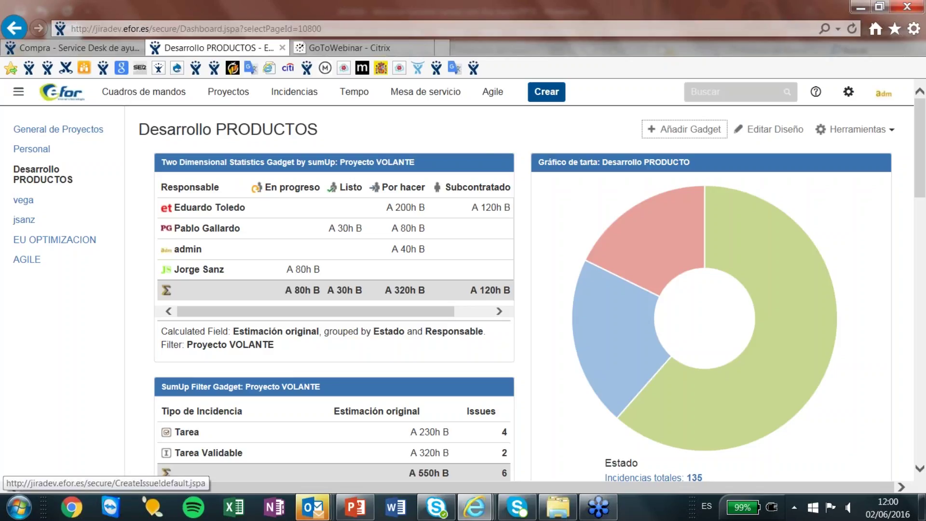
# Step: Open the Agile board management page and review the Scrum and Kanban options for a new board, cancelling without creating one
pyautogui.click(506, 95)
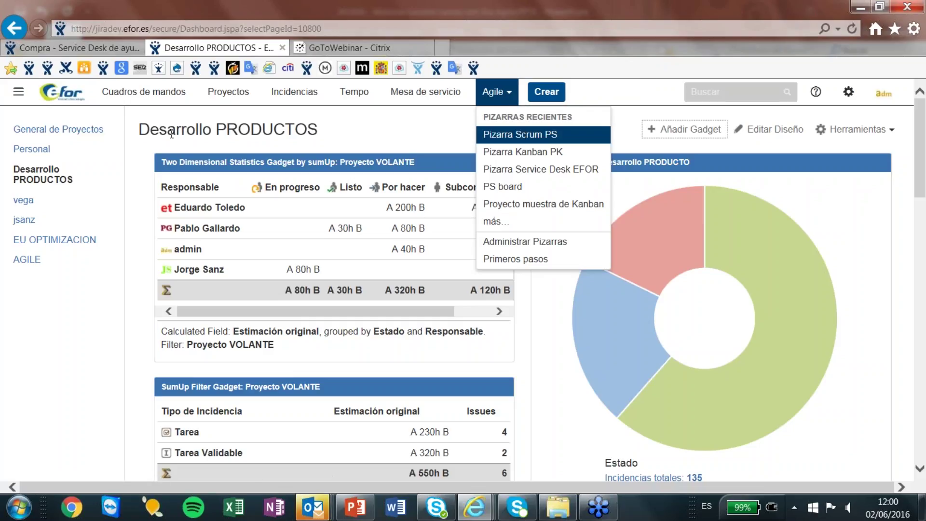
pyautogui.moveTo(504, 92)
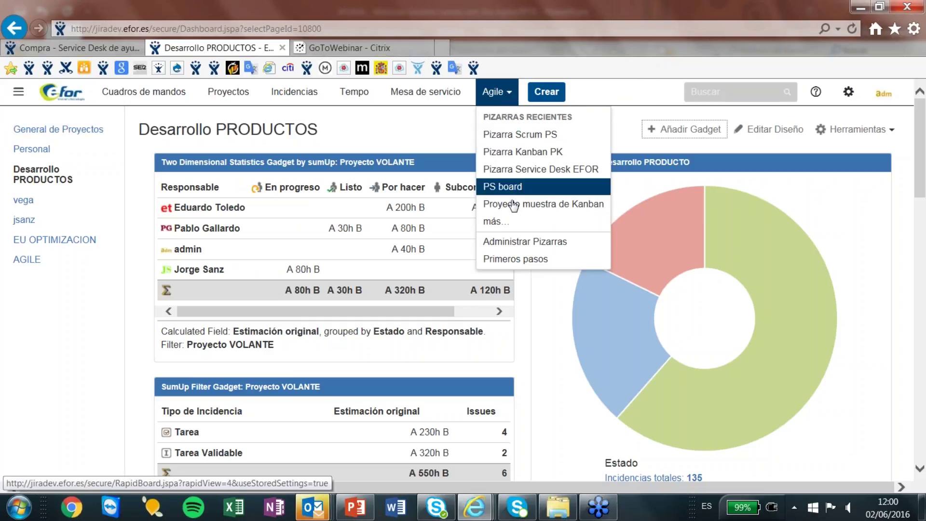
pyautogui.click(517, 243)
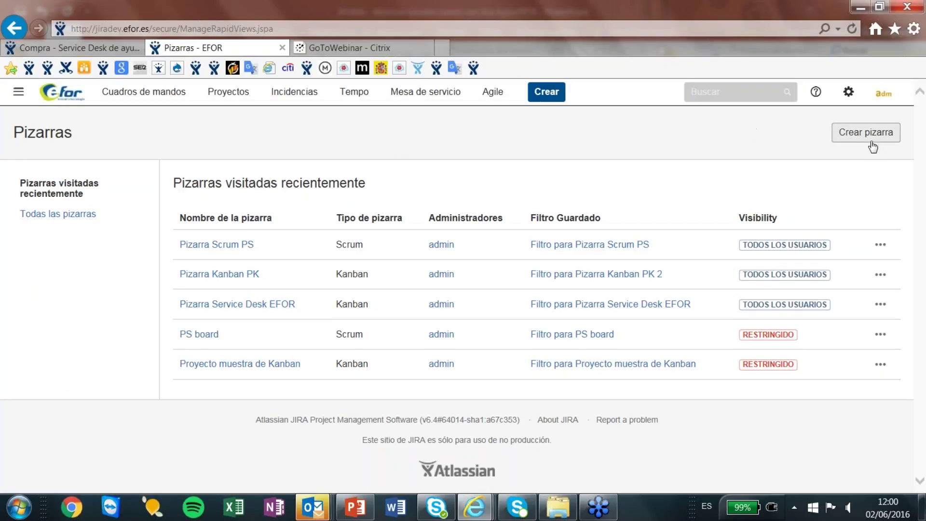
pyautogui.click(845, 139)
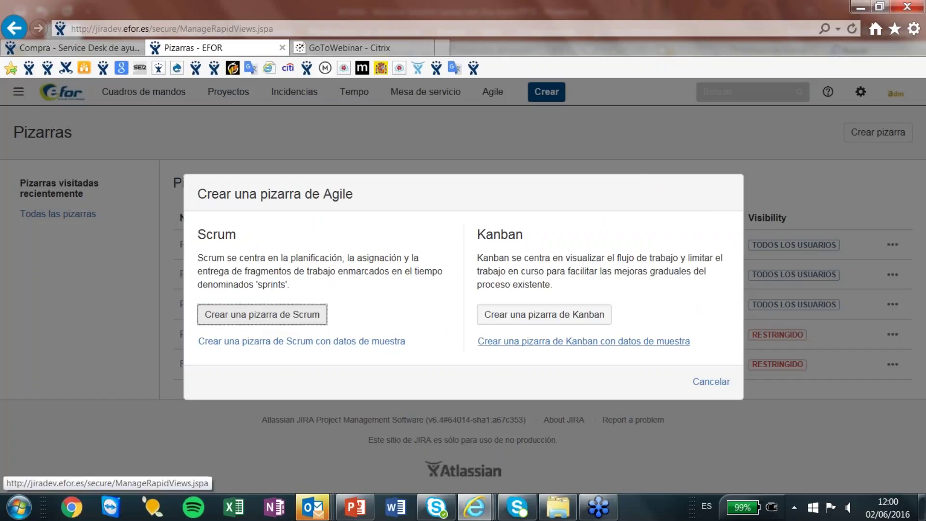
pyautogui.click(705, 382)
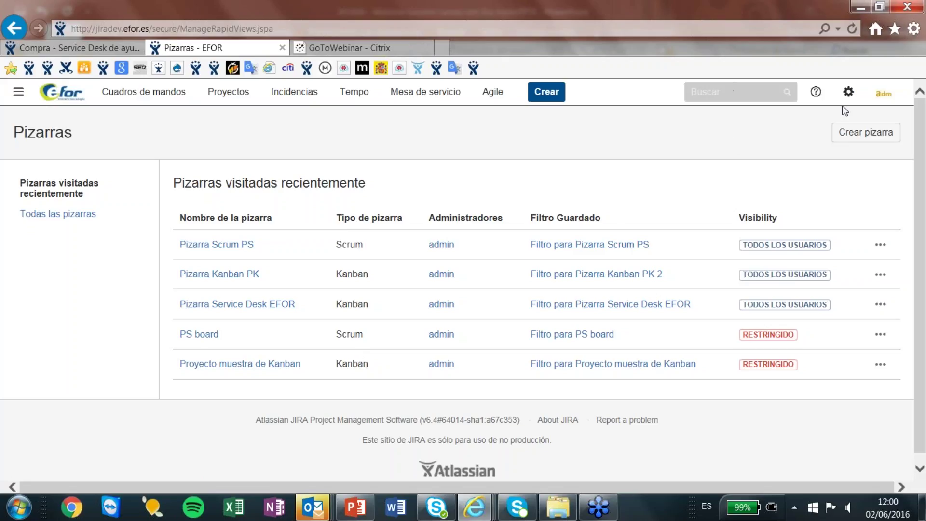
pyautogui.click(863, 135)
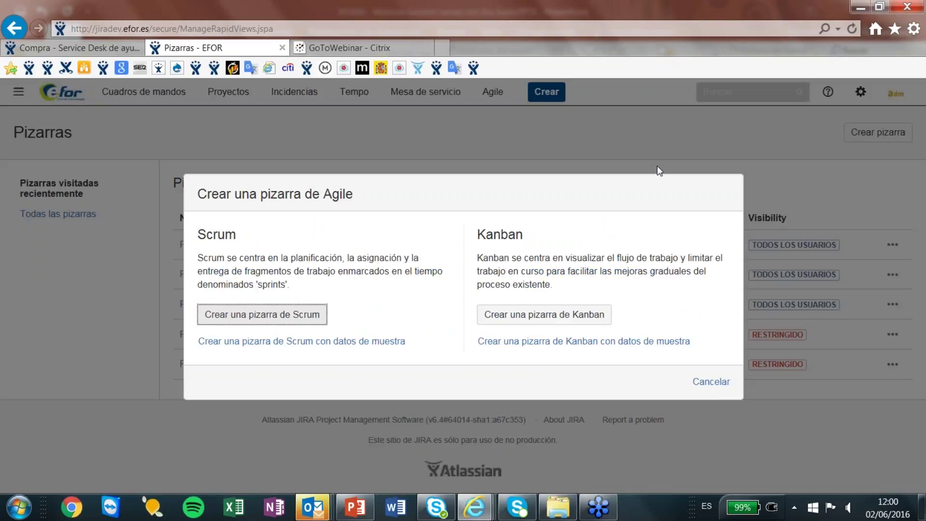
pyautogui.click(715, 382)
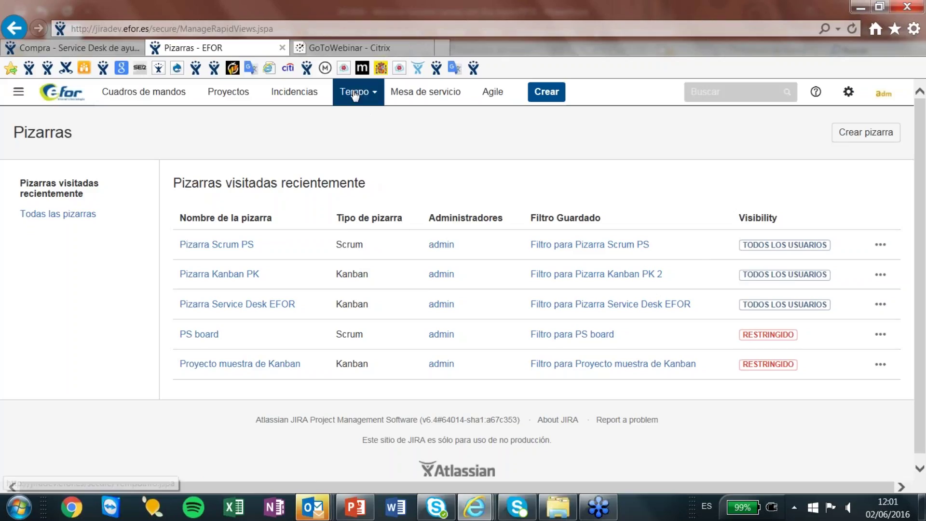
# Step: Open the issue search with no search criteria applied
pyautogui.click(313, 93)
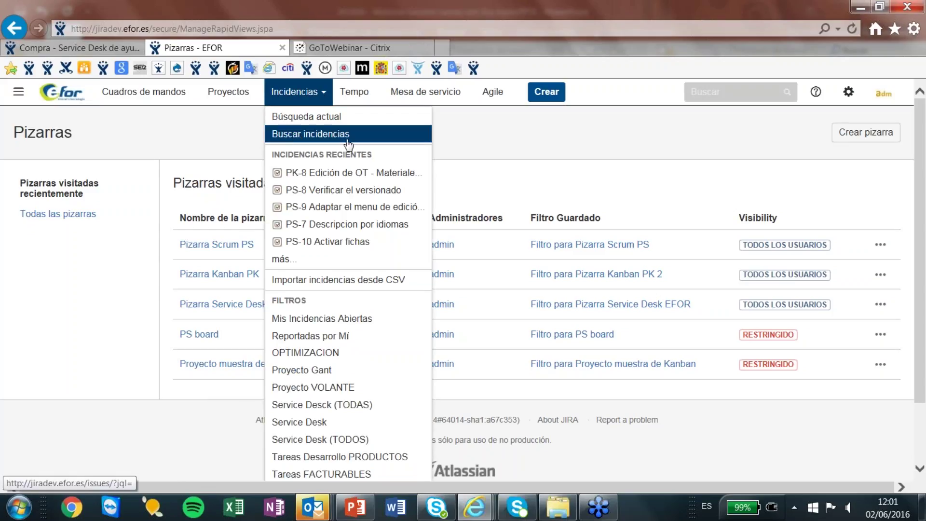
pyautogui.click(306, 133)
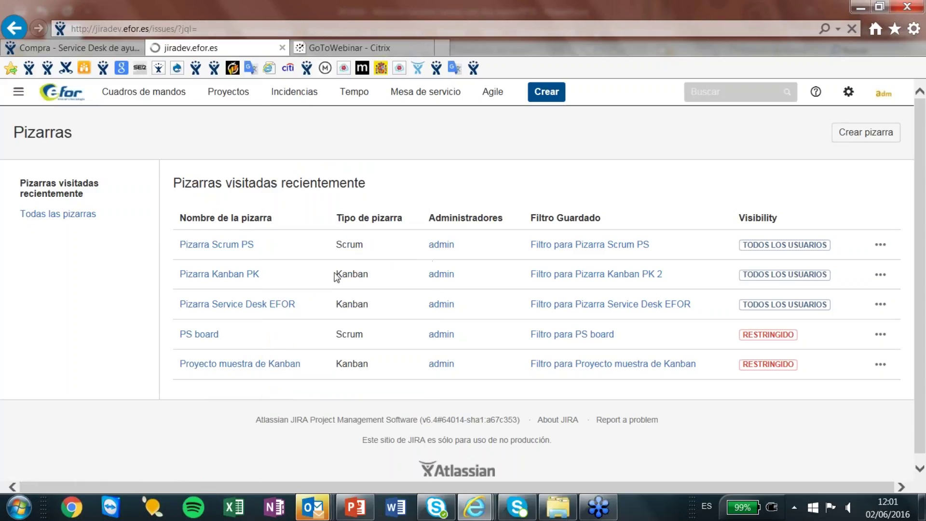